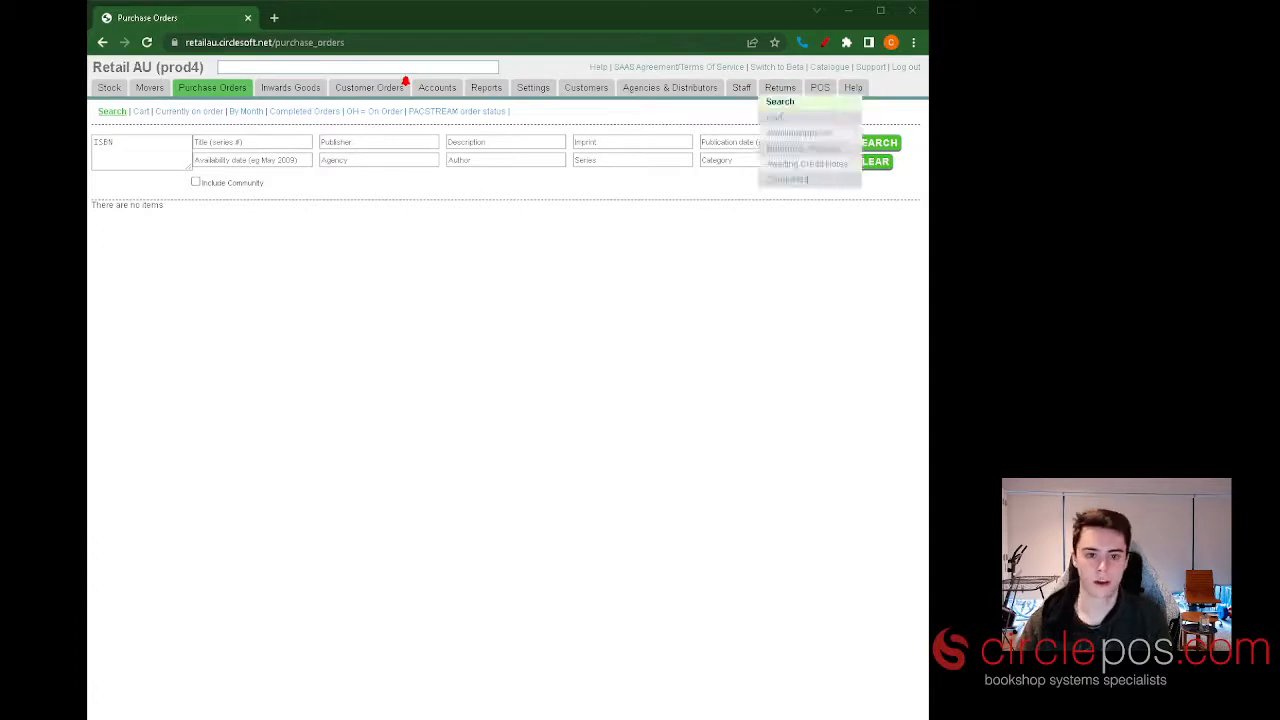
Open the returns search and run it on the copied list of ten barcodes with no date filter.
left_click(789, 106)
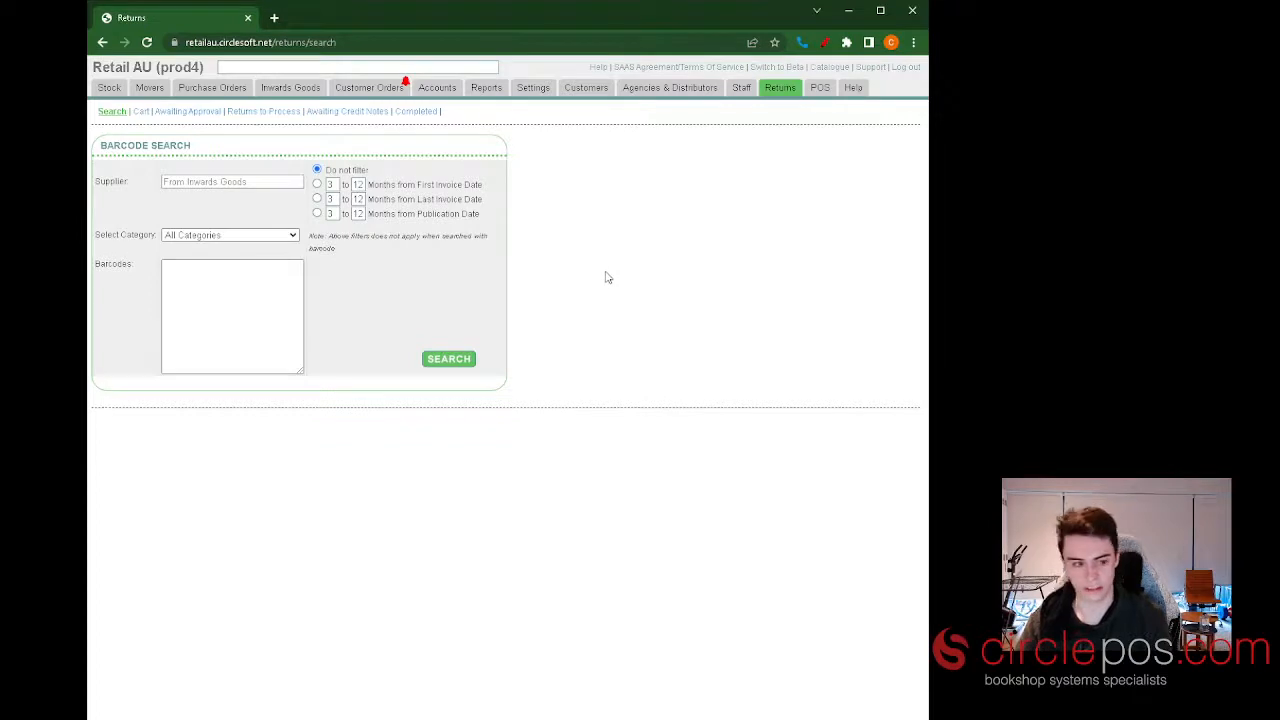
left_click(223, 278)
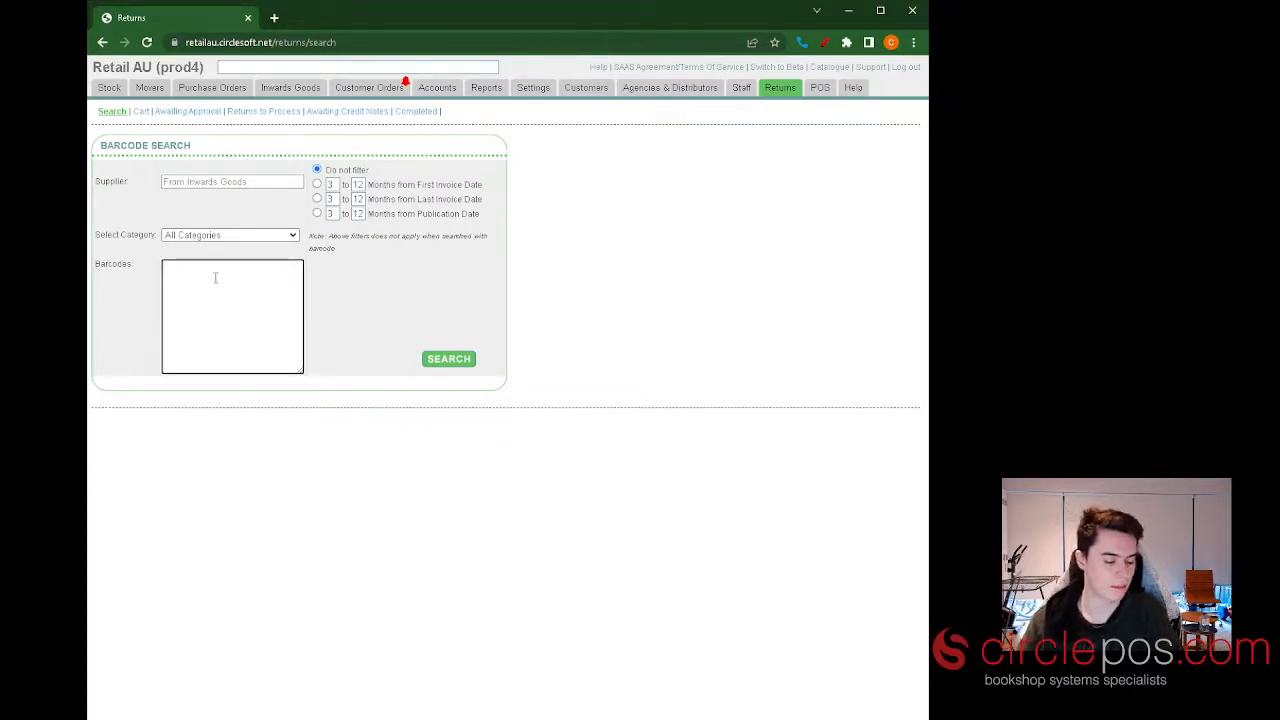
key("ctrl+v")
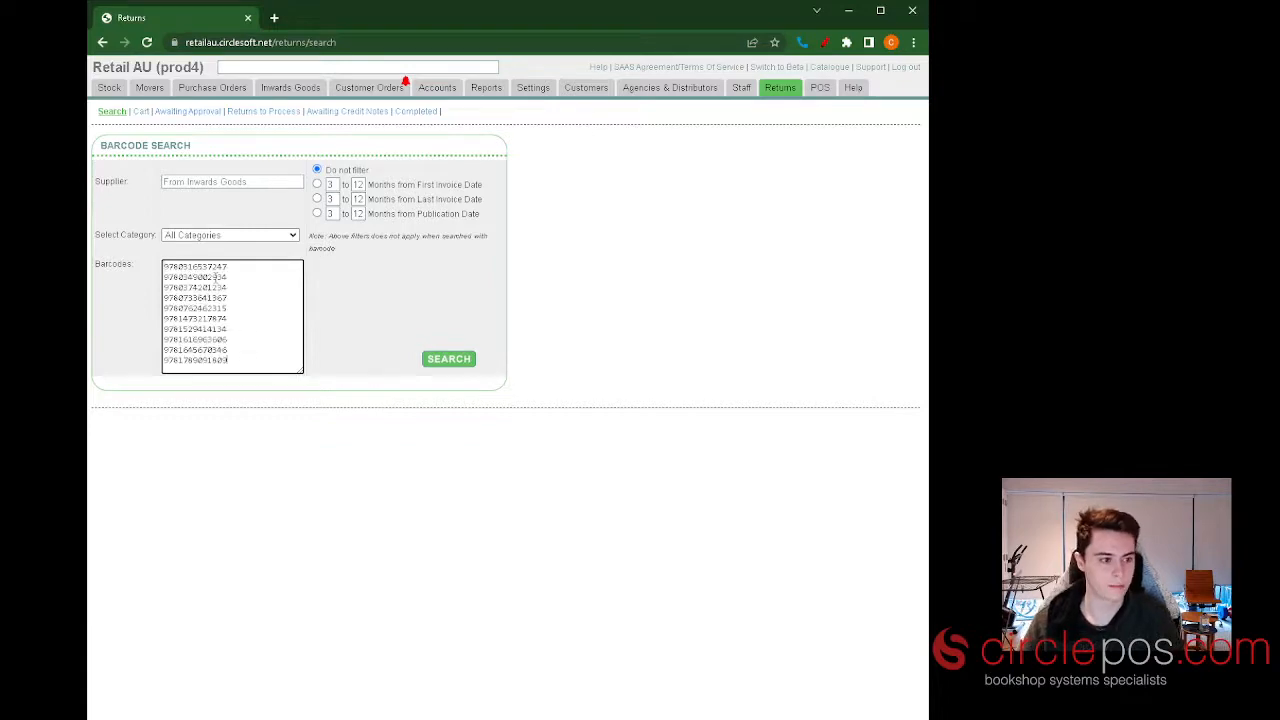
left_click(463, 358)
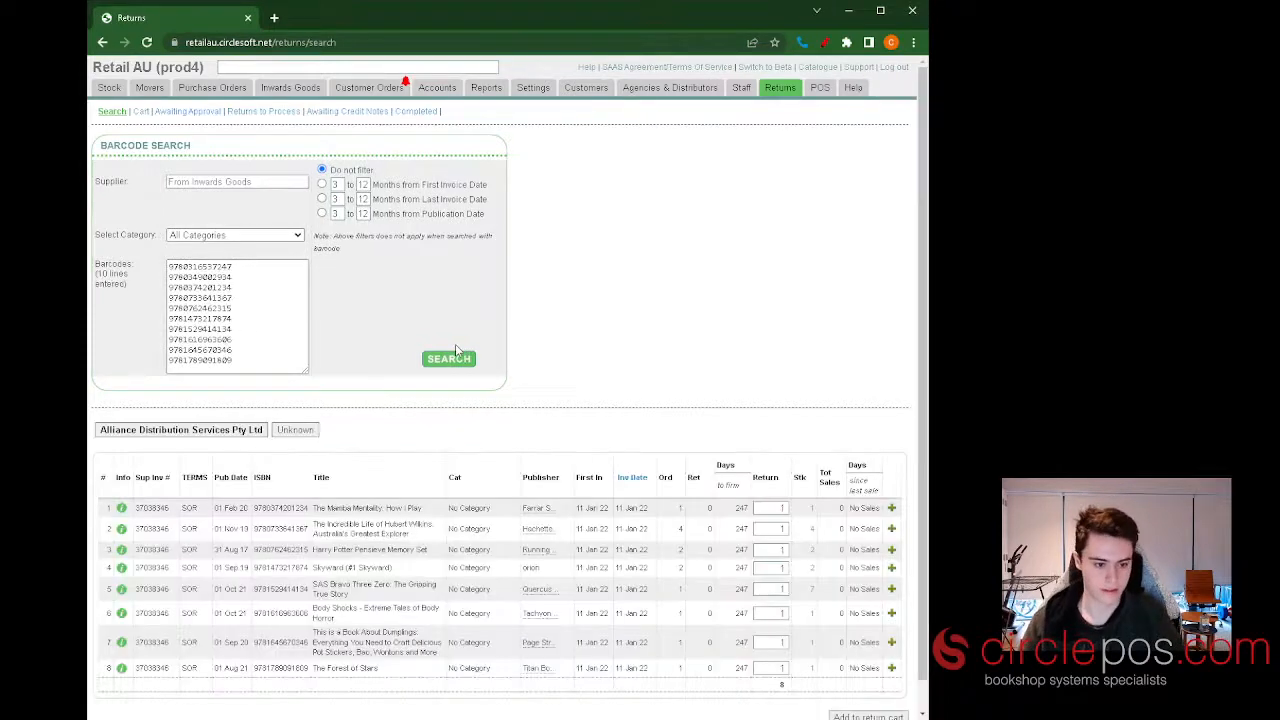
scroll(617, 338, "down", 2)
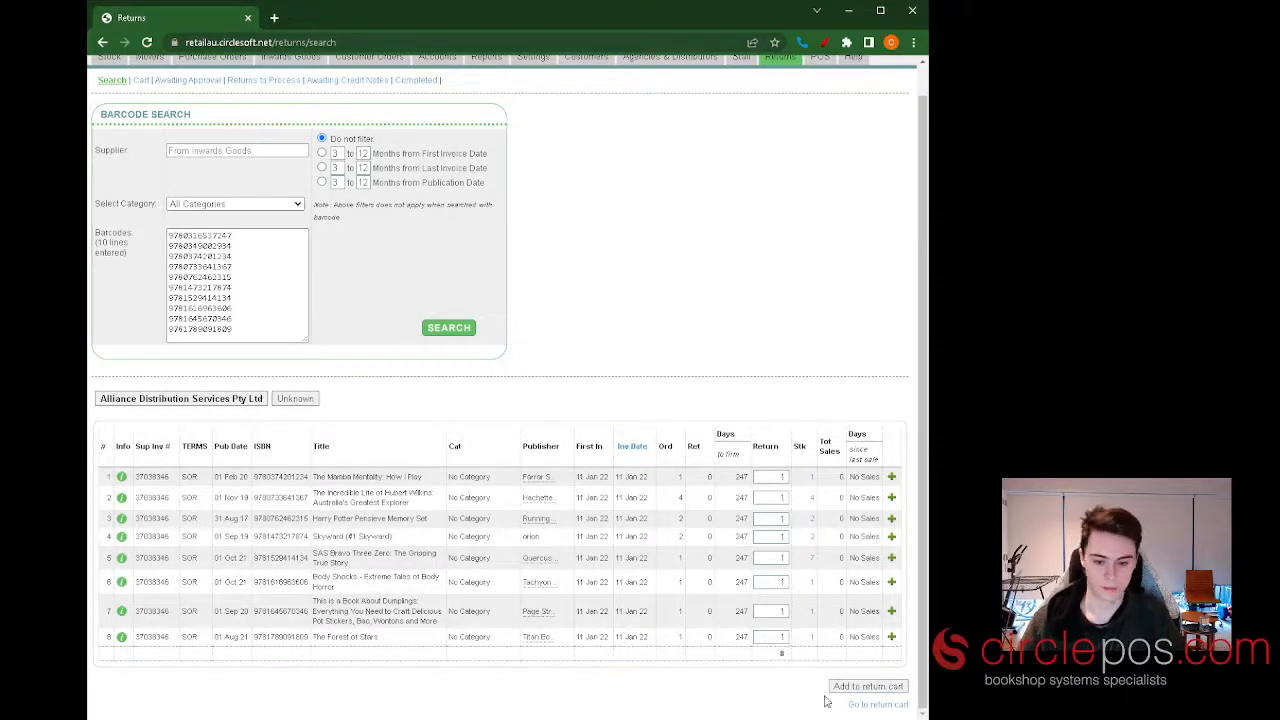
scroll(530, 345, "up", 1)
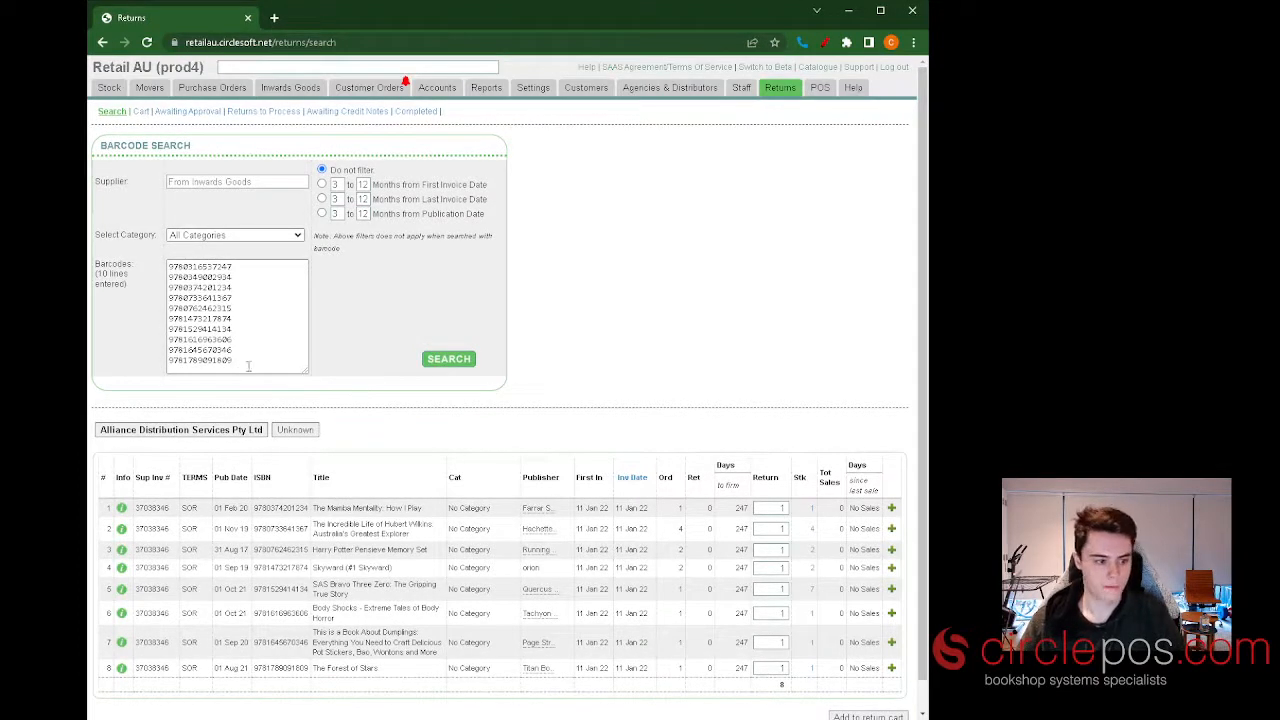
Clear the barcode list and choose United Book Distributors as the supplier to search.
left_click_drag(249, 365, 115, 258)
key("BackSpace")
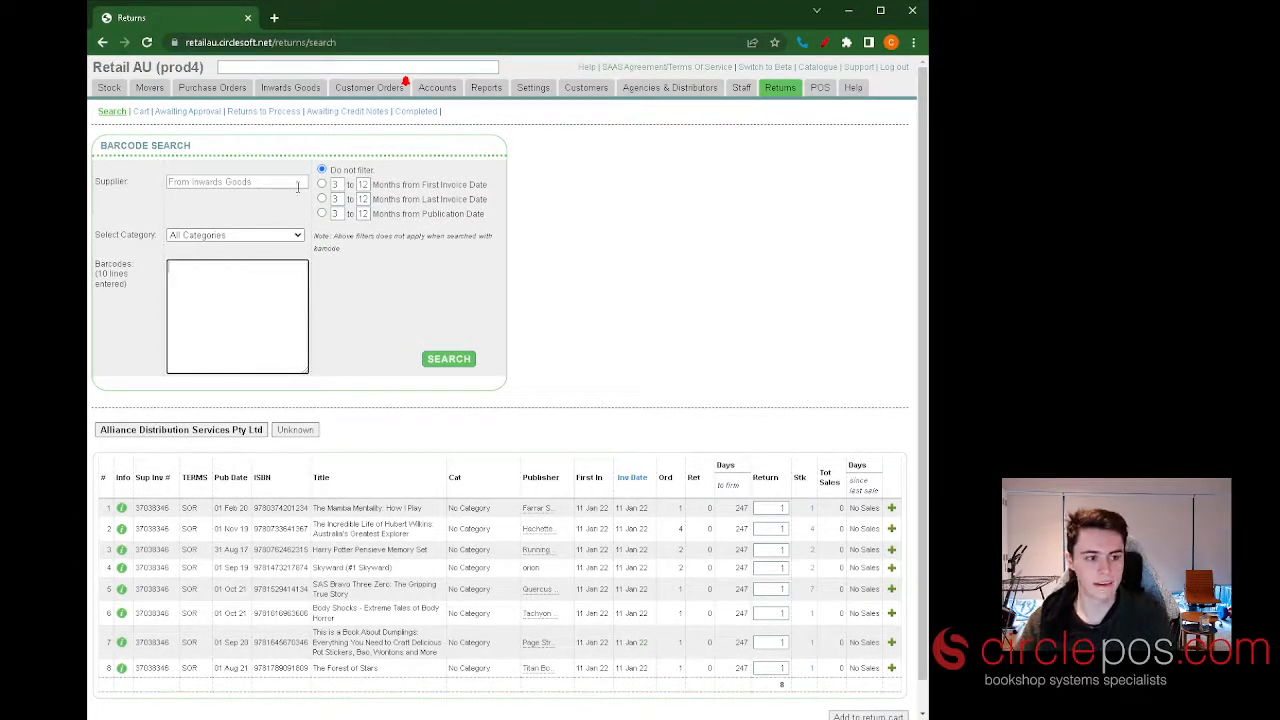
left_click(265, 182)
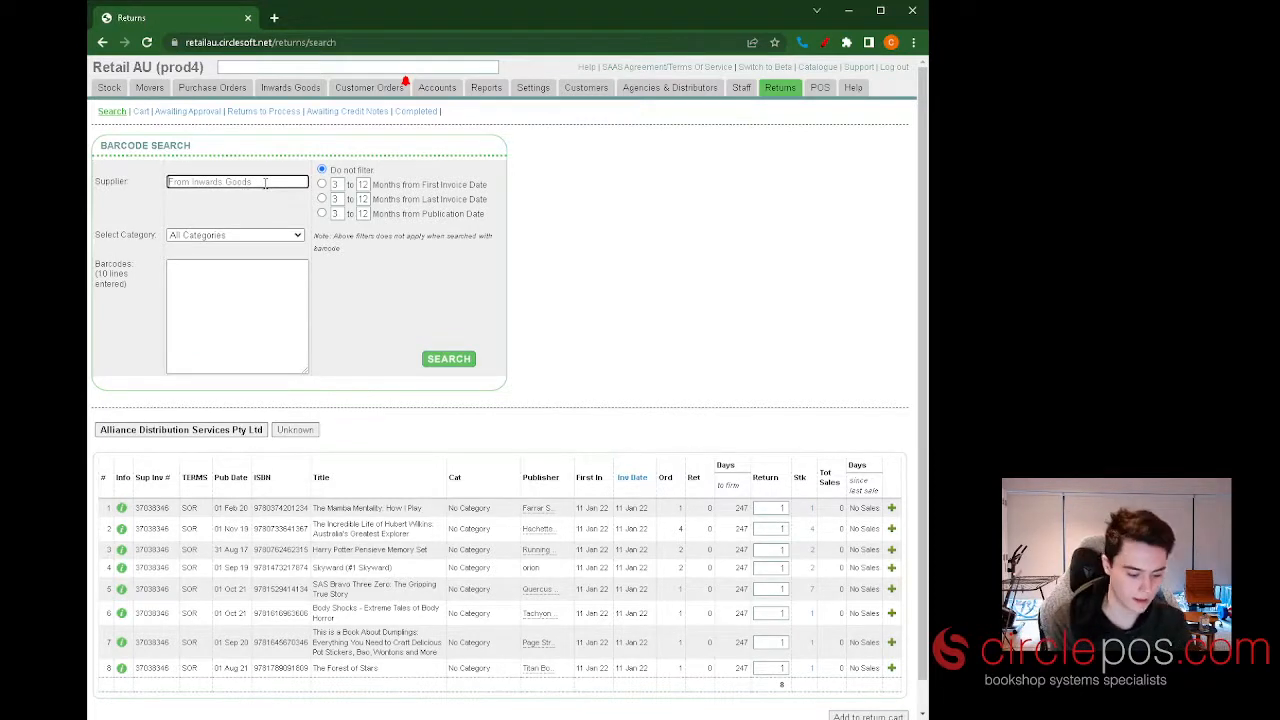
type("united")
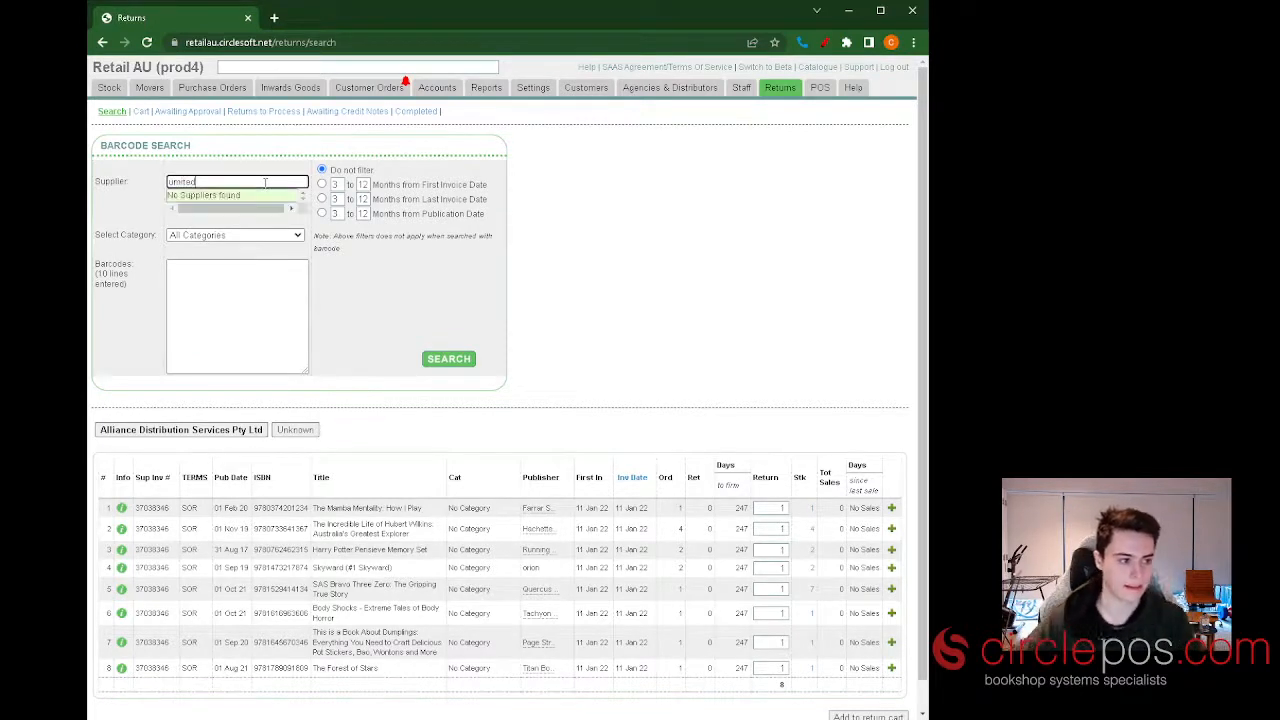
left_click(182, 181)
key("BackSpace")
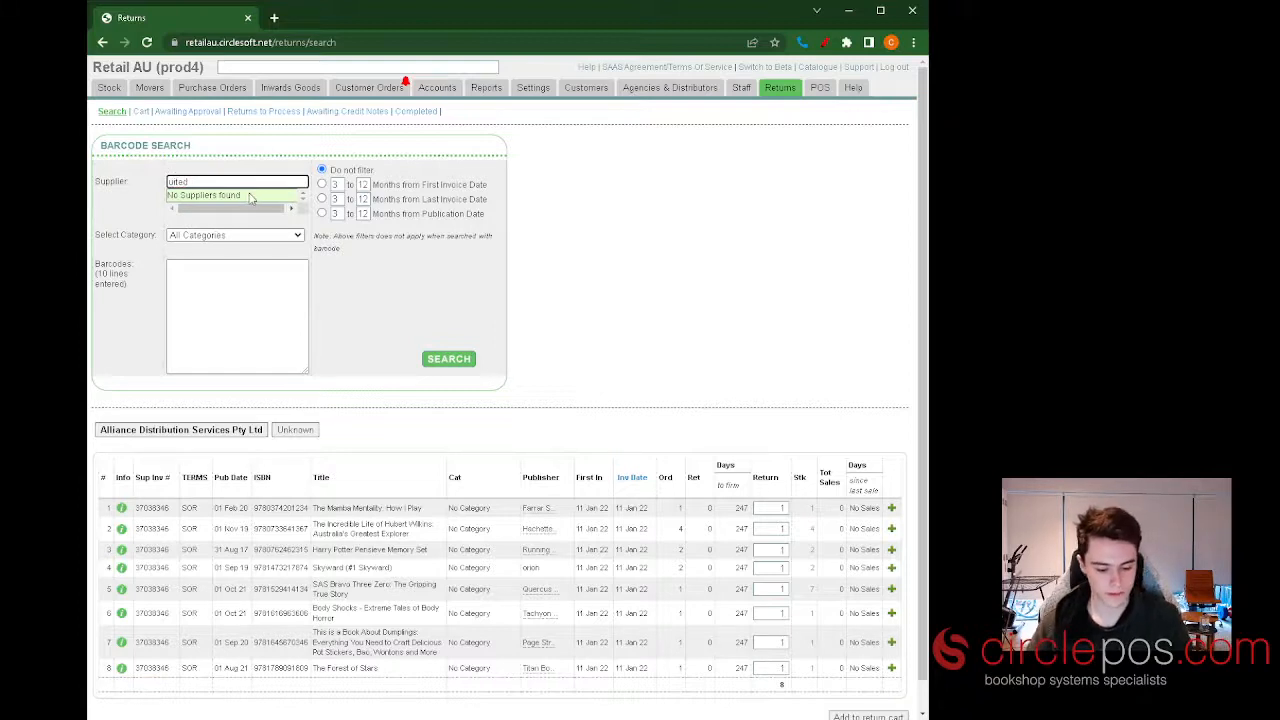
type("n")
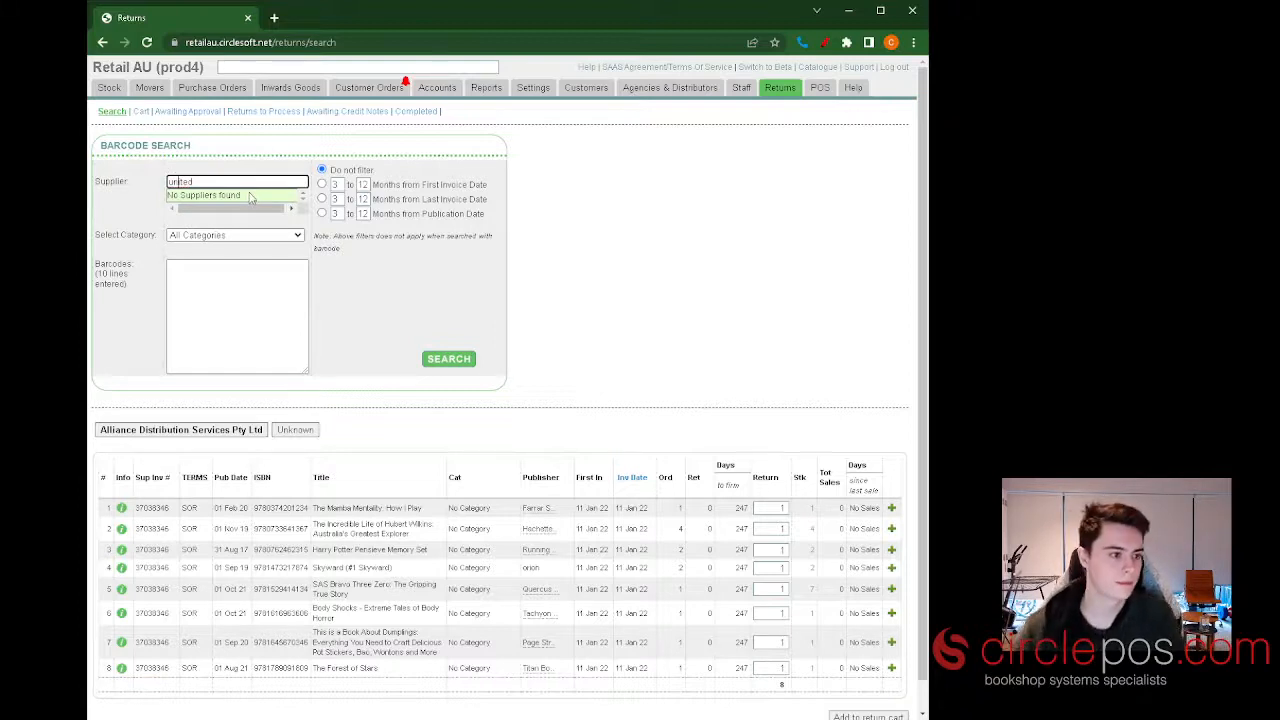
left_click(218, 196)
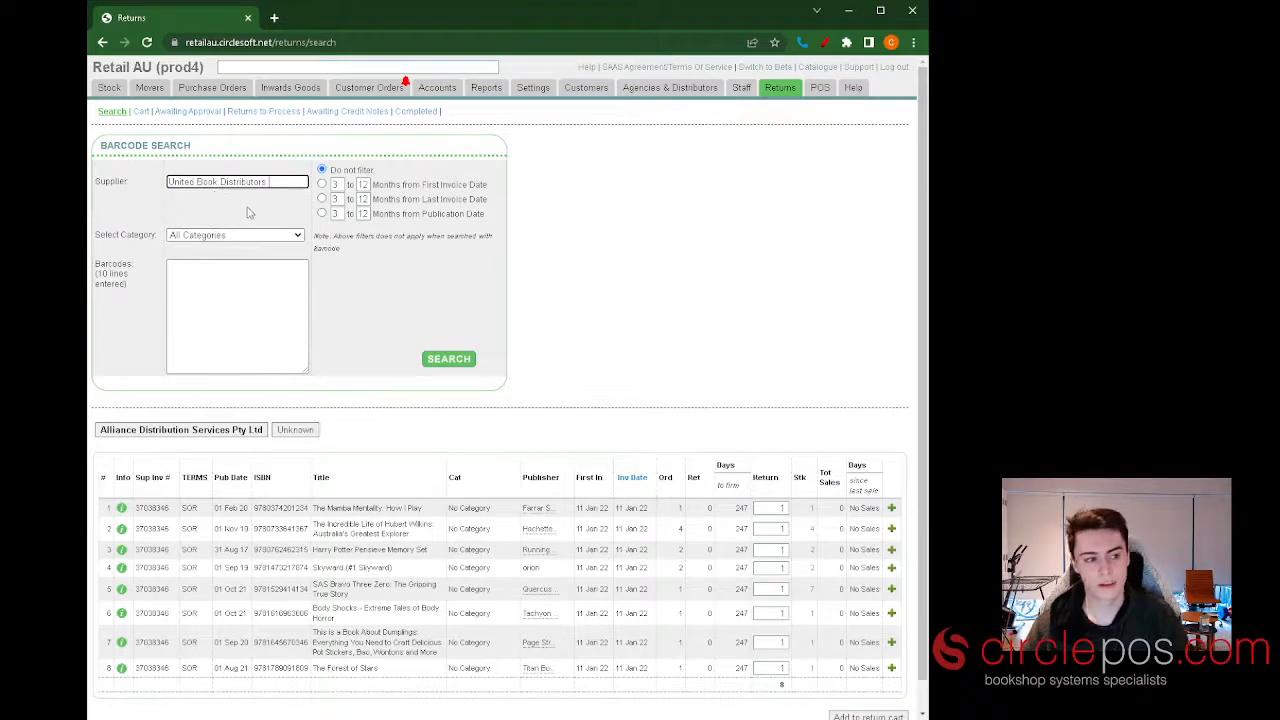
left_click(246, 217)
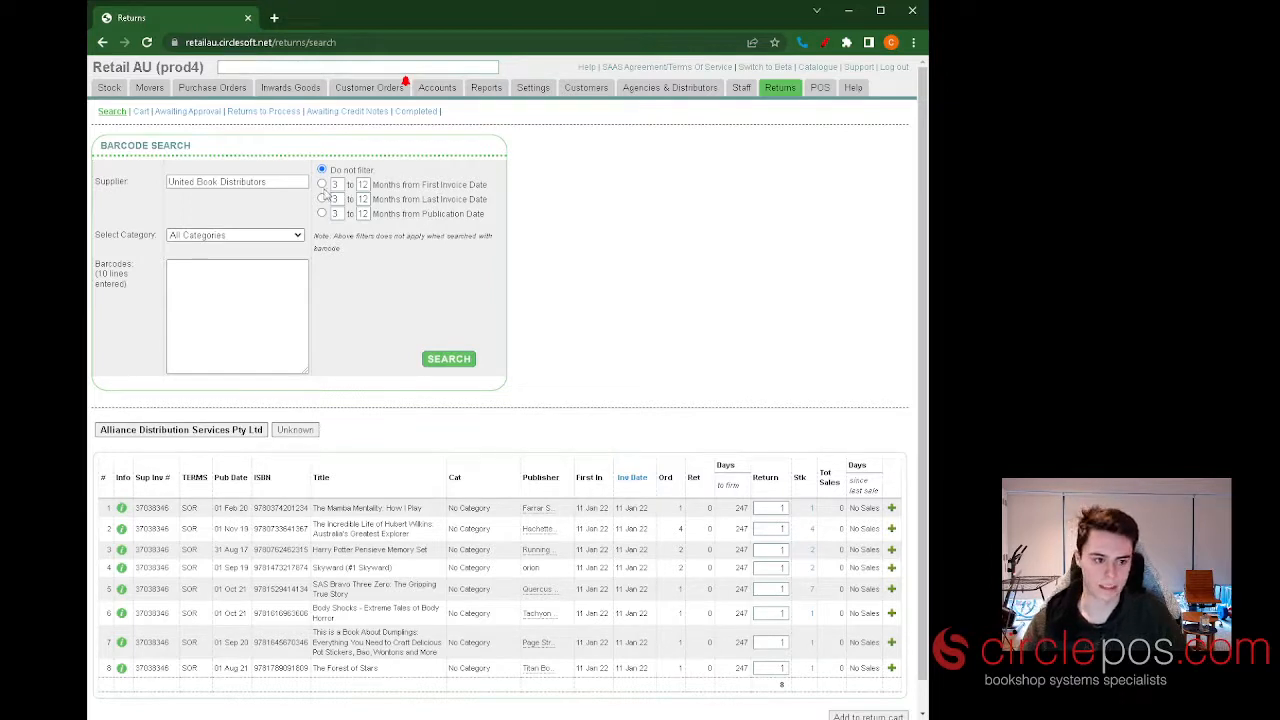
Search the supplier's returnable stock at 3 to 12 months from first invoice date.
left_click(321, 185)
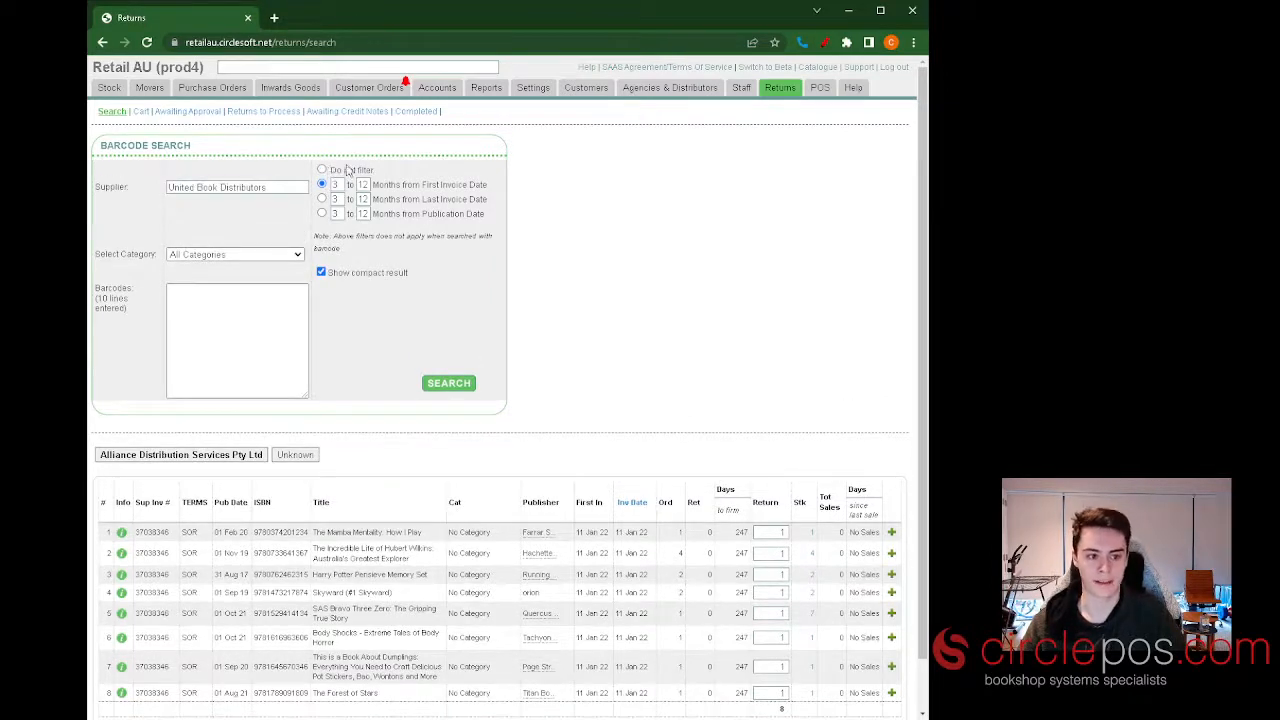
left_click(465, 384)
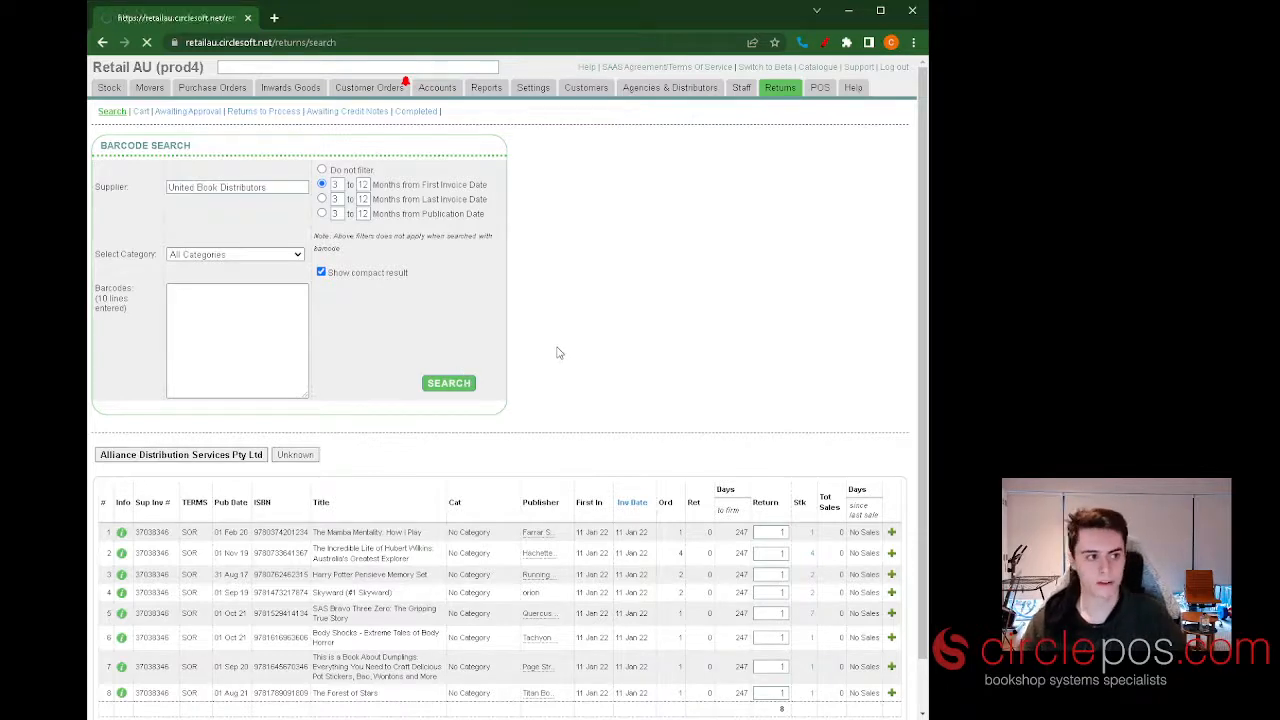
scroll(714, 320, "down", 2)
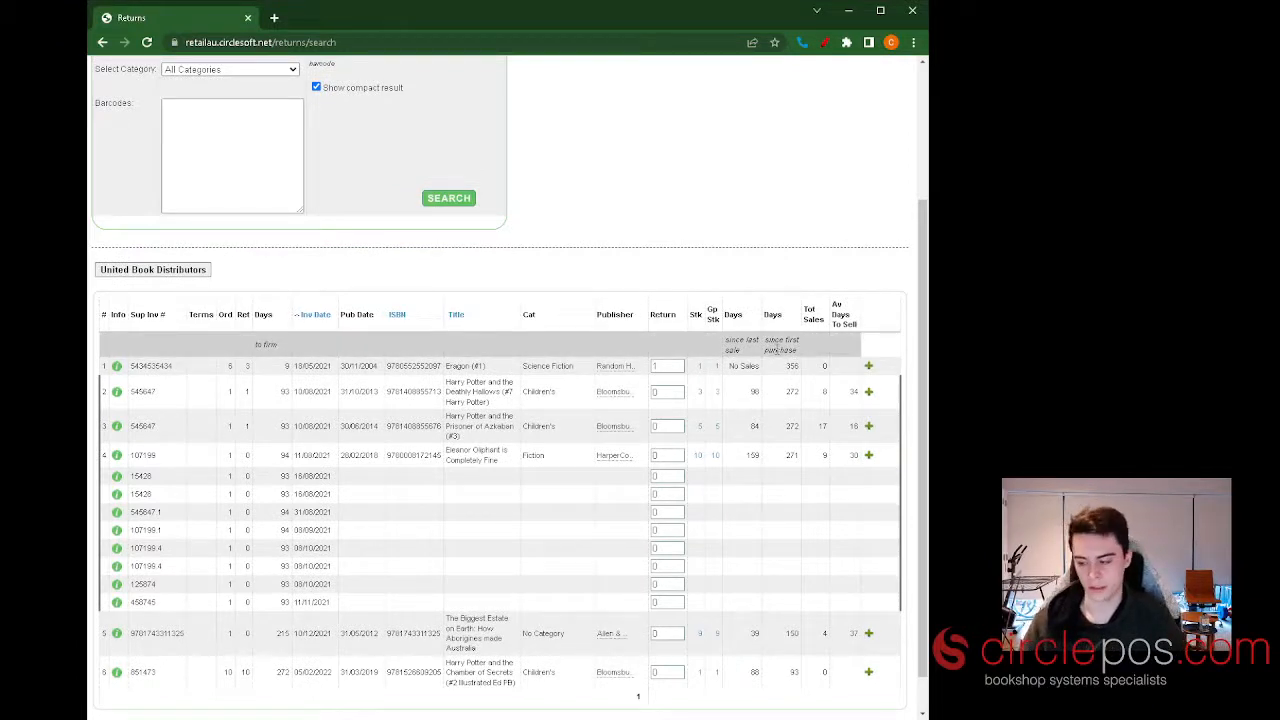
Set the return quantity for Harry Potter and the Deathly Hallows to 3.
left_click(675, 393)
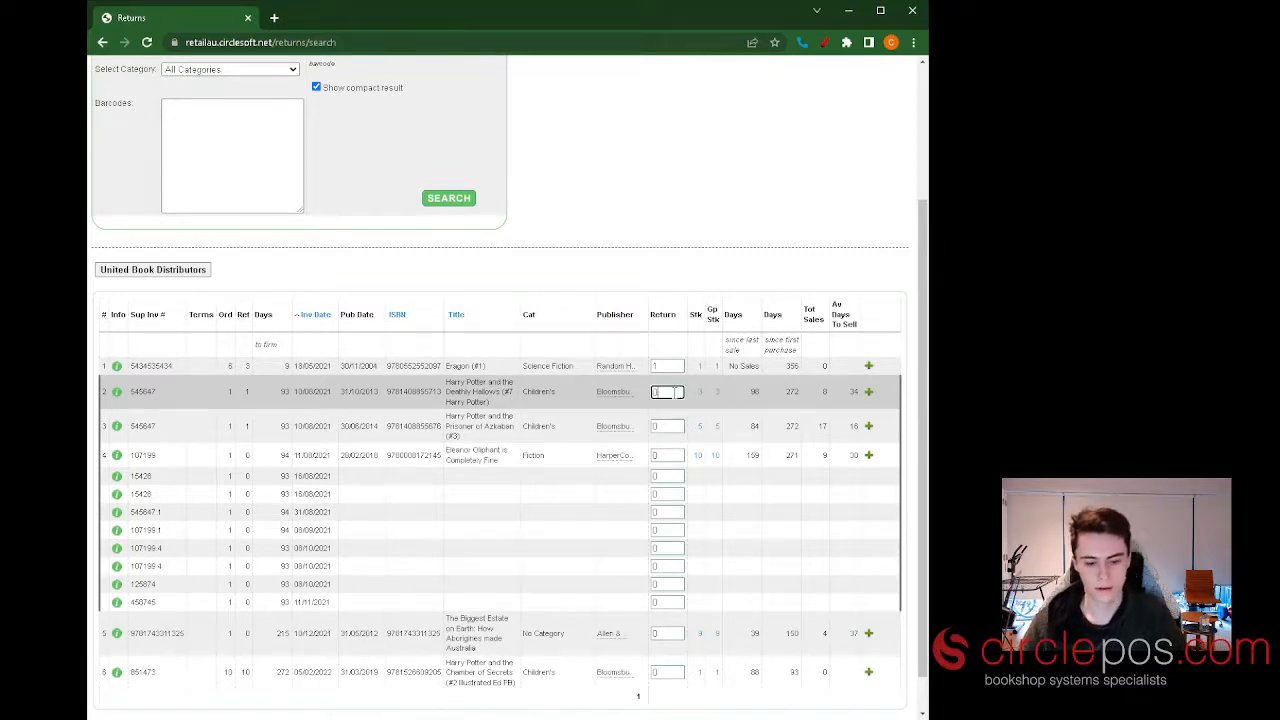
type("3")
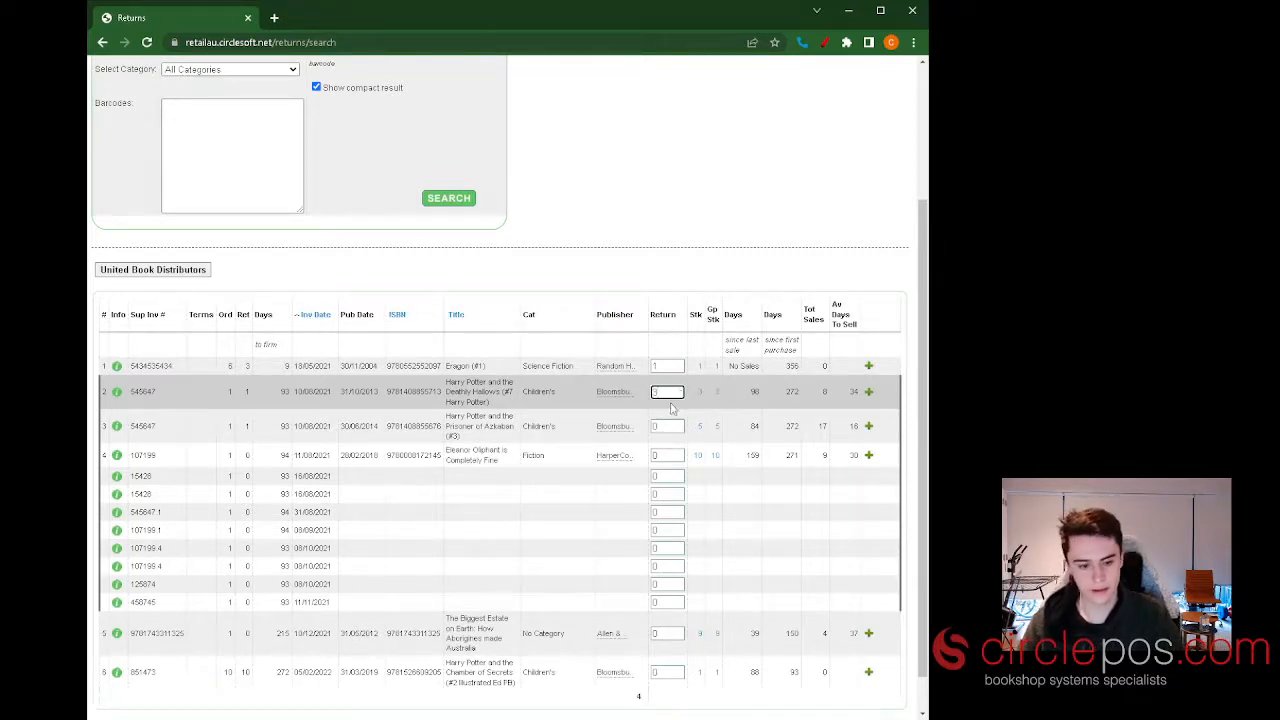
key("Tab")
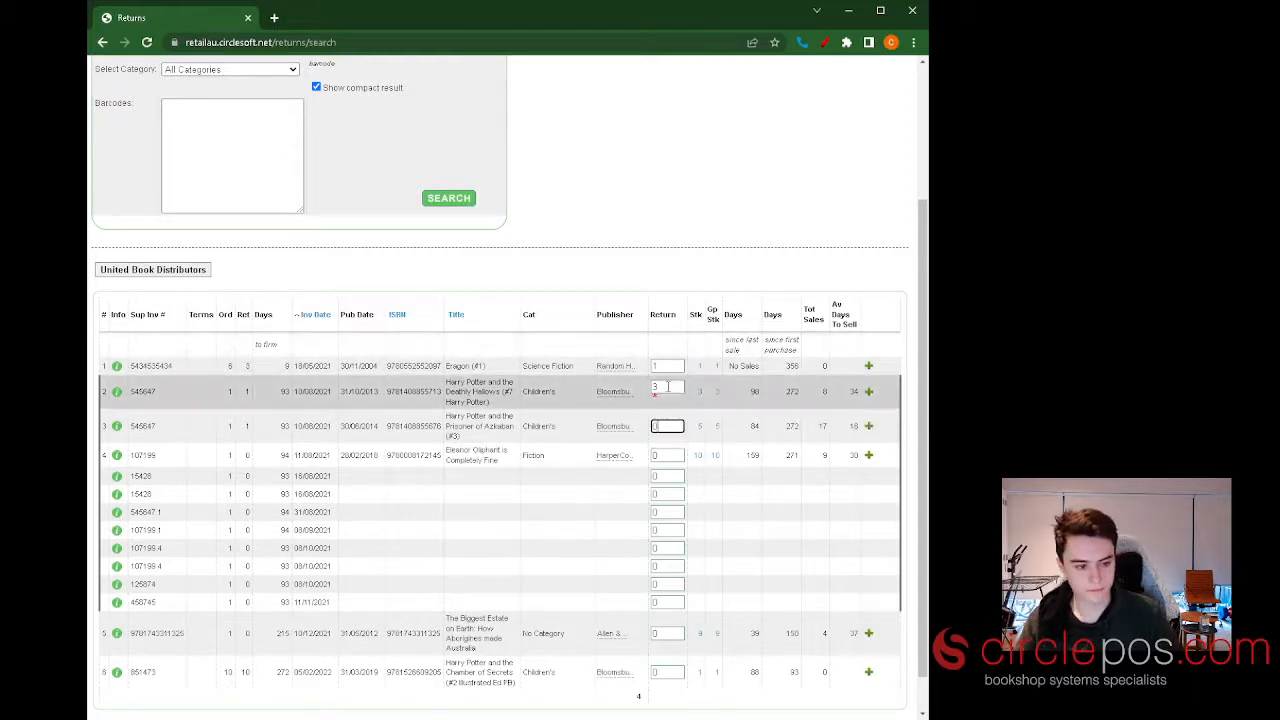
Examine the monthly purchase, sales and return history of Harry Potter and the Deathly Hallows, and collapse it again.
left_click(869, 395)
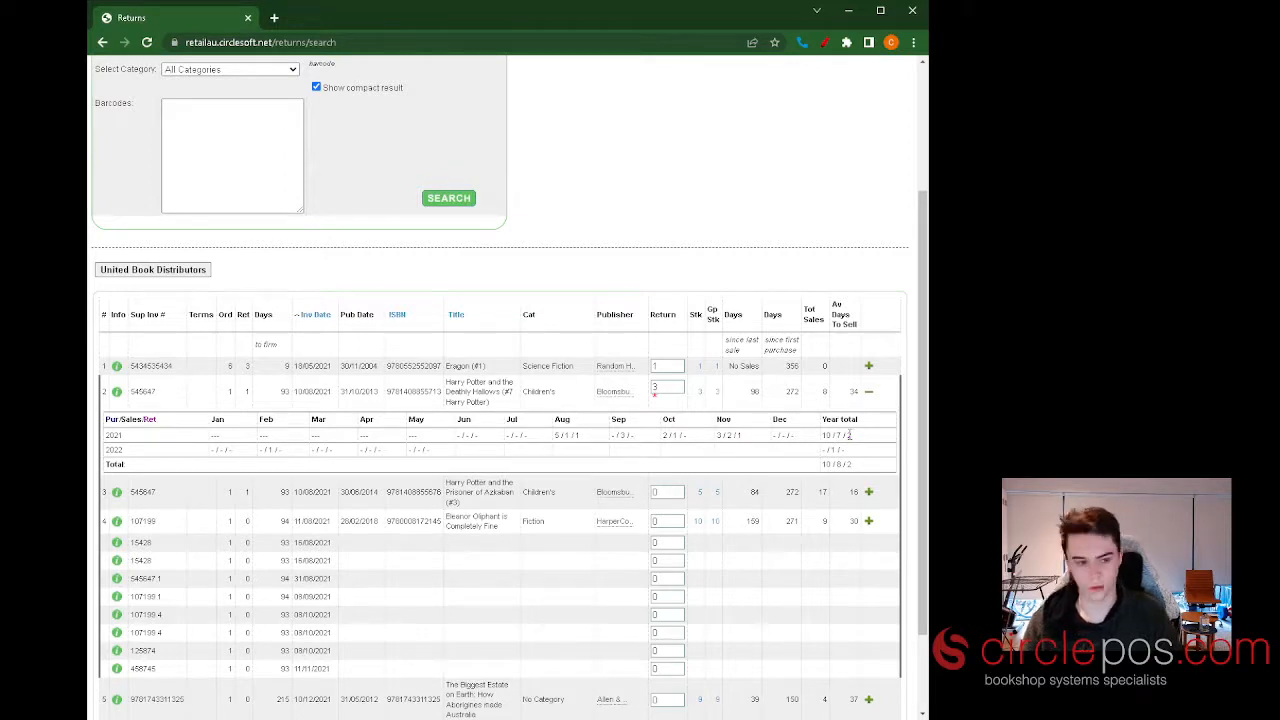
left_click(868, 391)
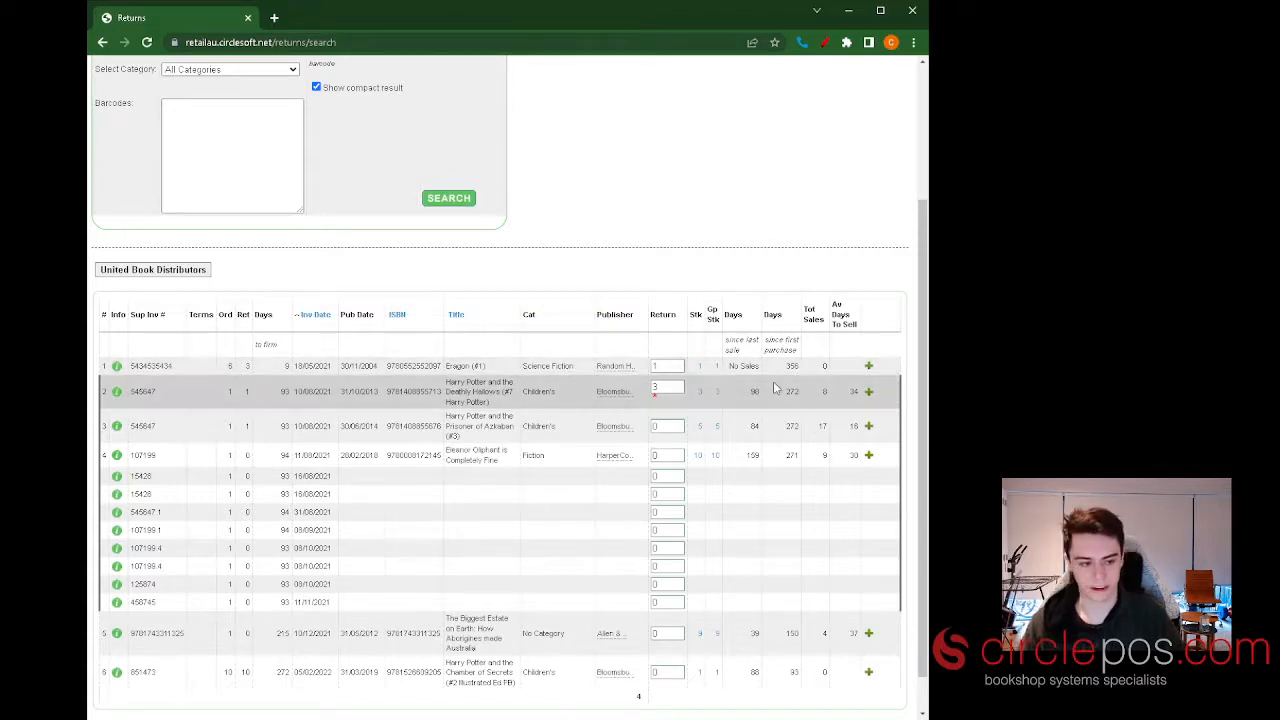
scroll(790, 398, "down", 1)
Search the supplier's stock at 3 to 12 months from last invoice date and expand the monthly history of Eragon.
scroll(776, 391, "up", 3)
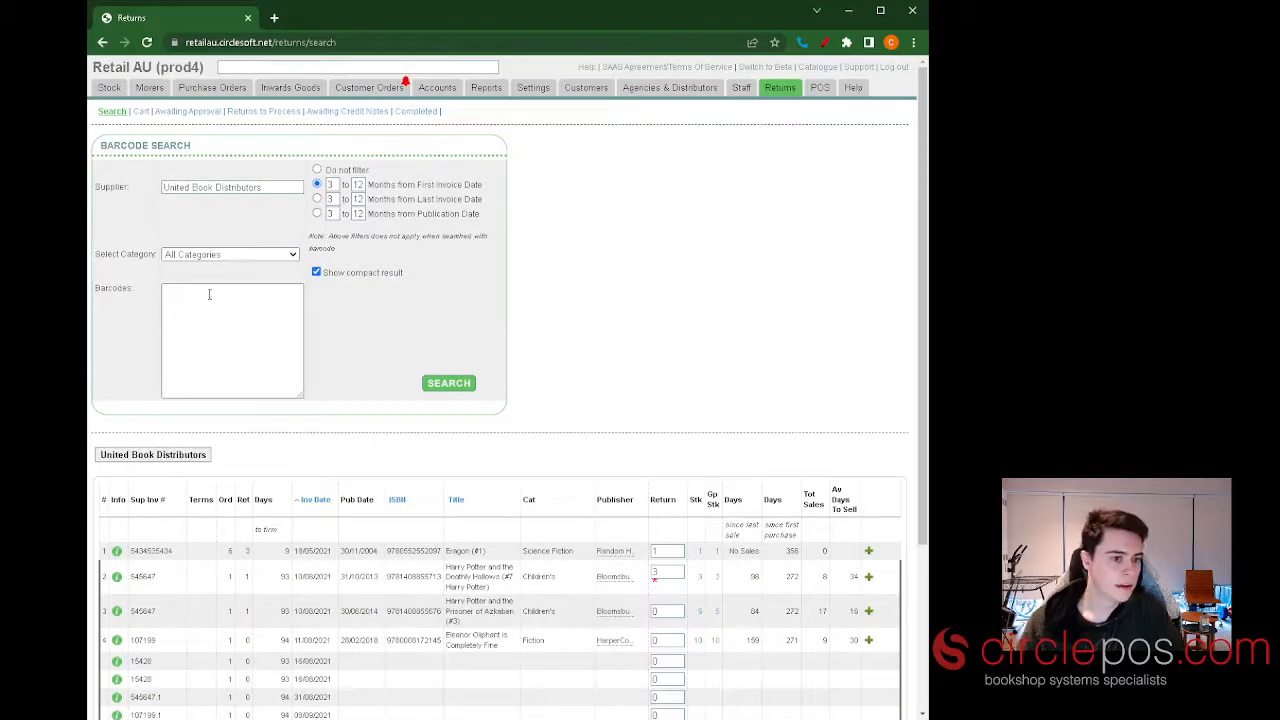
left_click(317, 199)
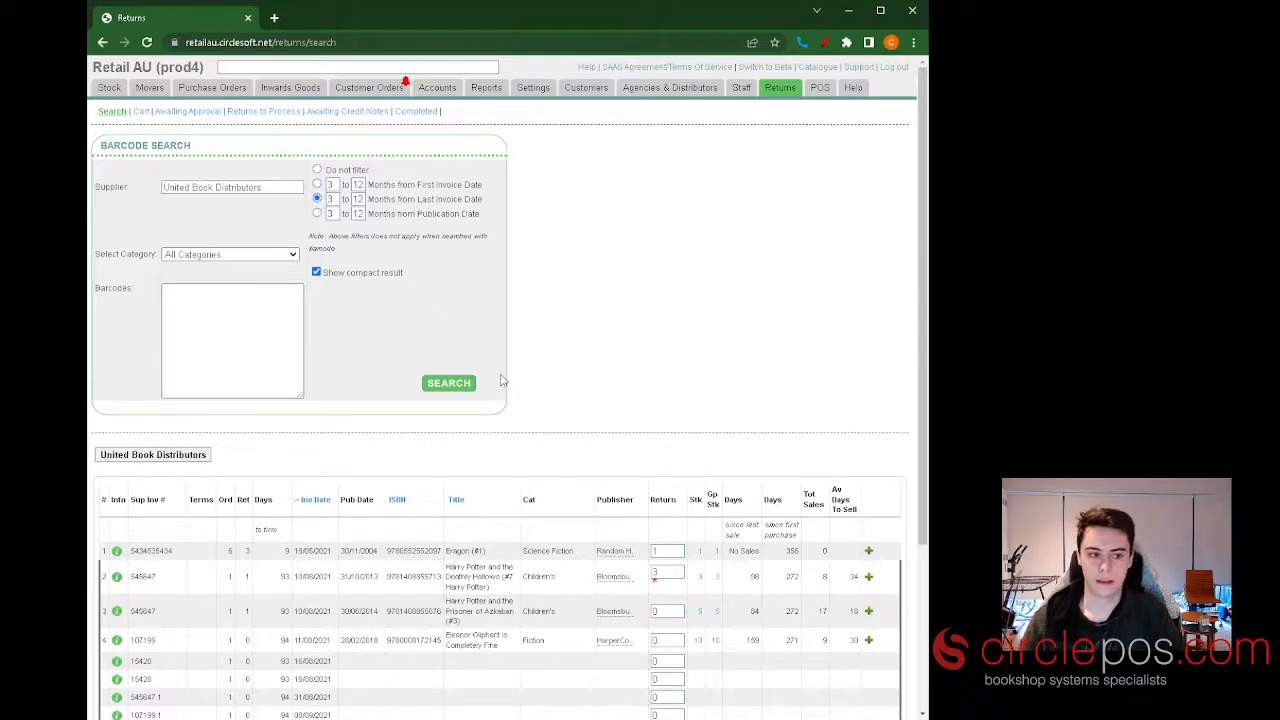
left_click(472, 382)
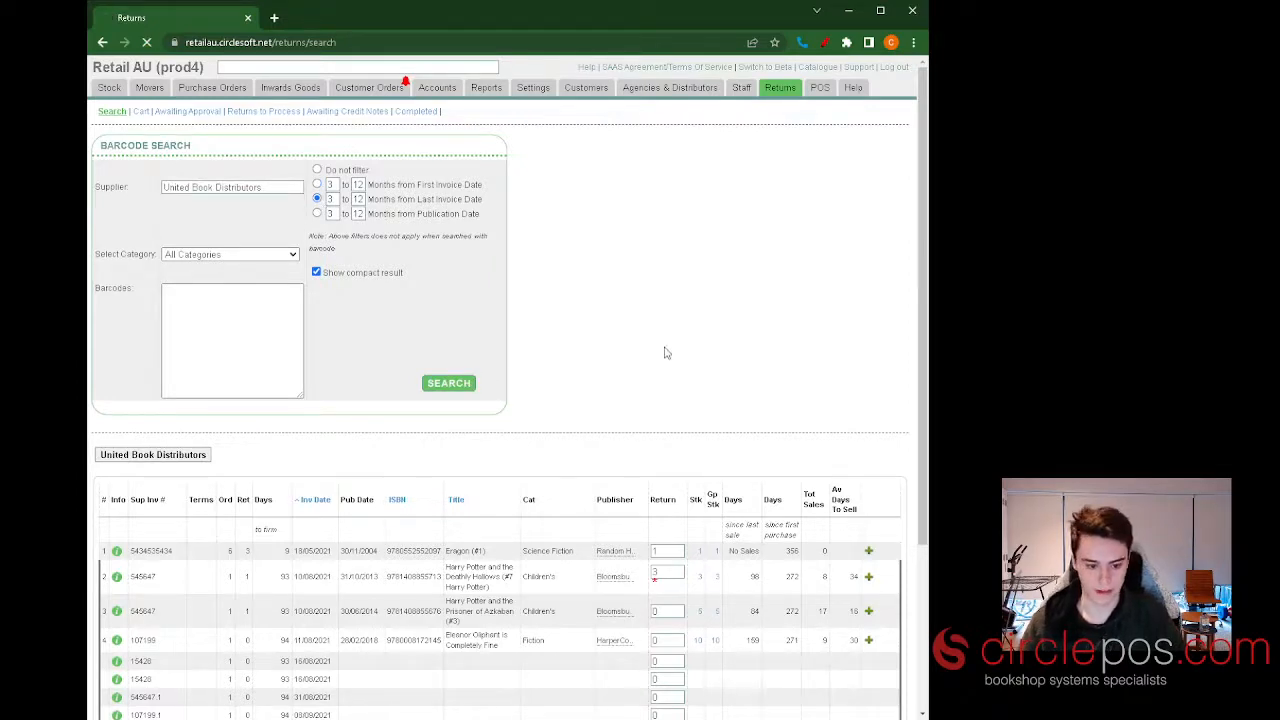
scroll(624, 330, "down", 2)
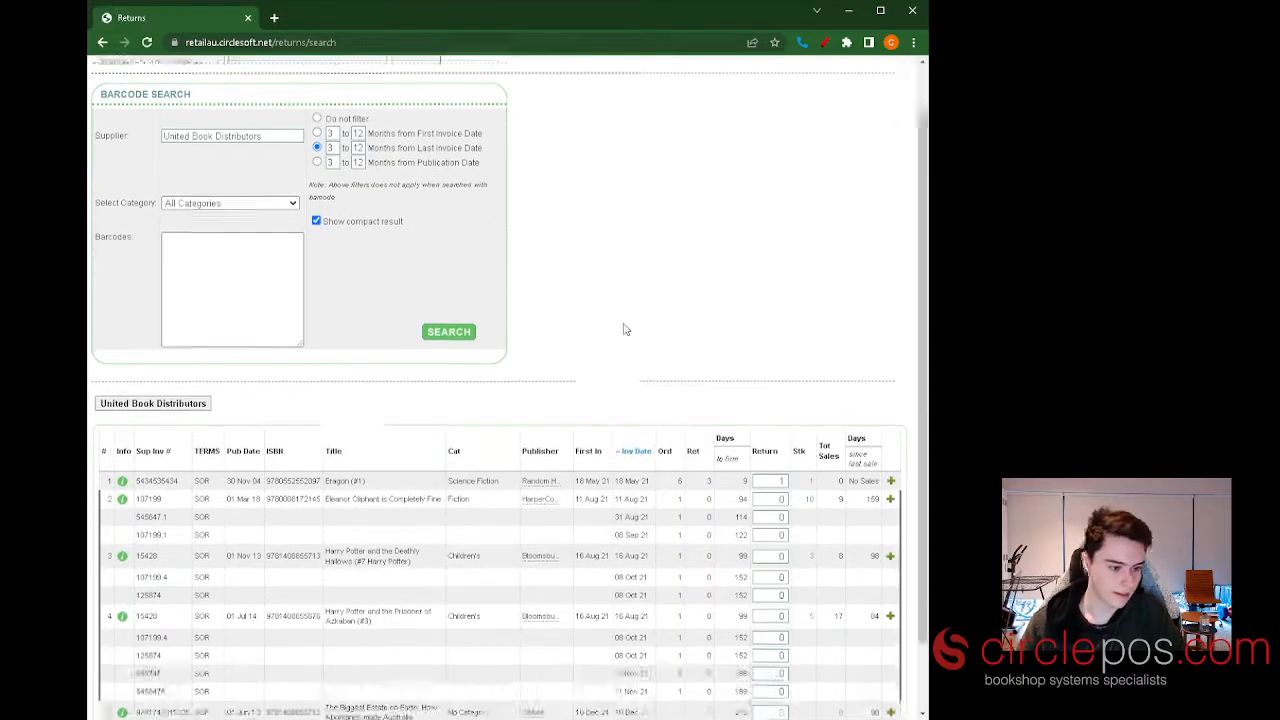
scroll(584, 328, "down", 1)
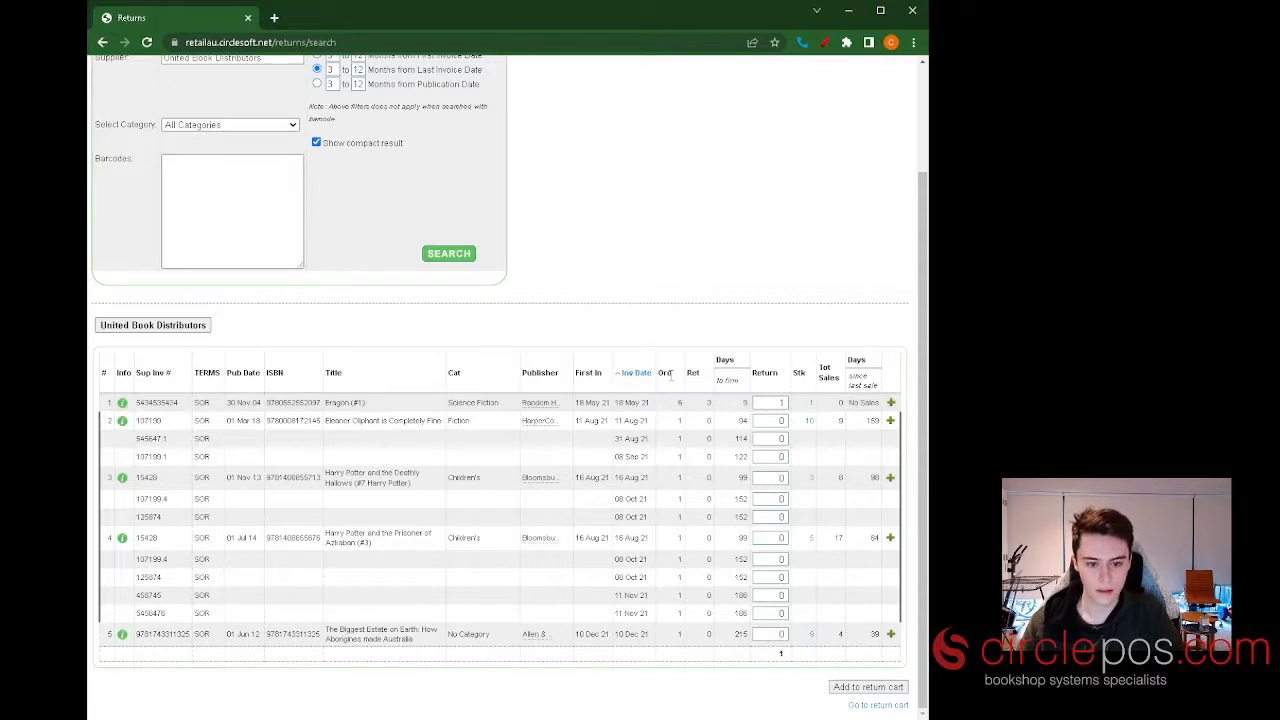
left_click(889, 403)
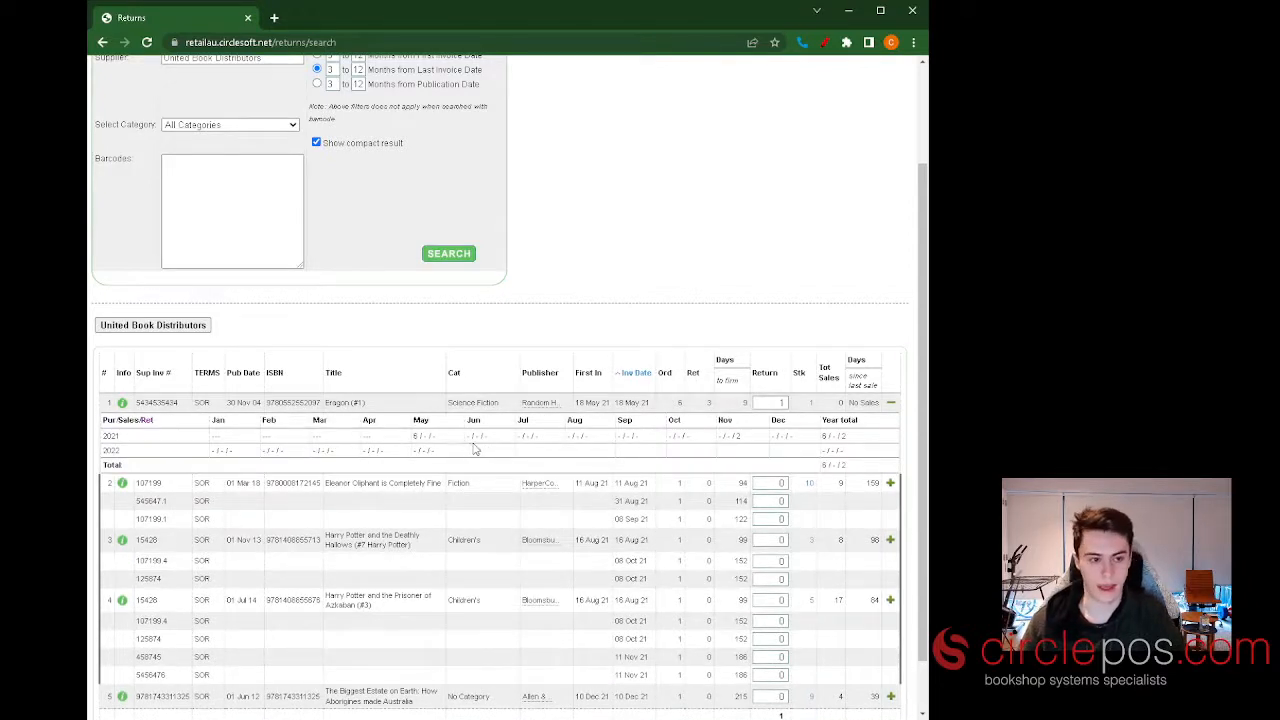
Search the supplier's stock at 3 to 12 months from publication date.
scroll(484, 446, "up", 1)
left_click(317, 176)
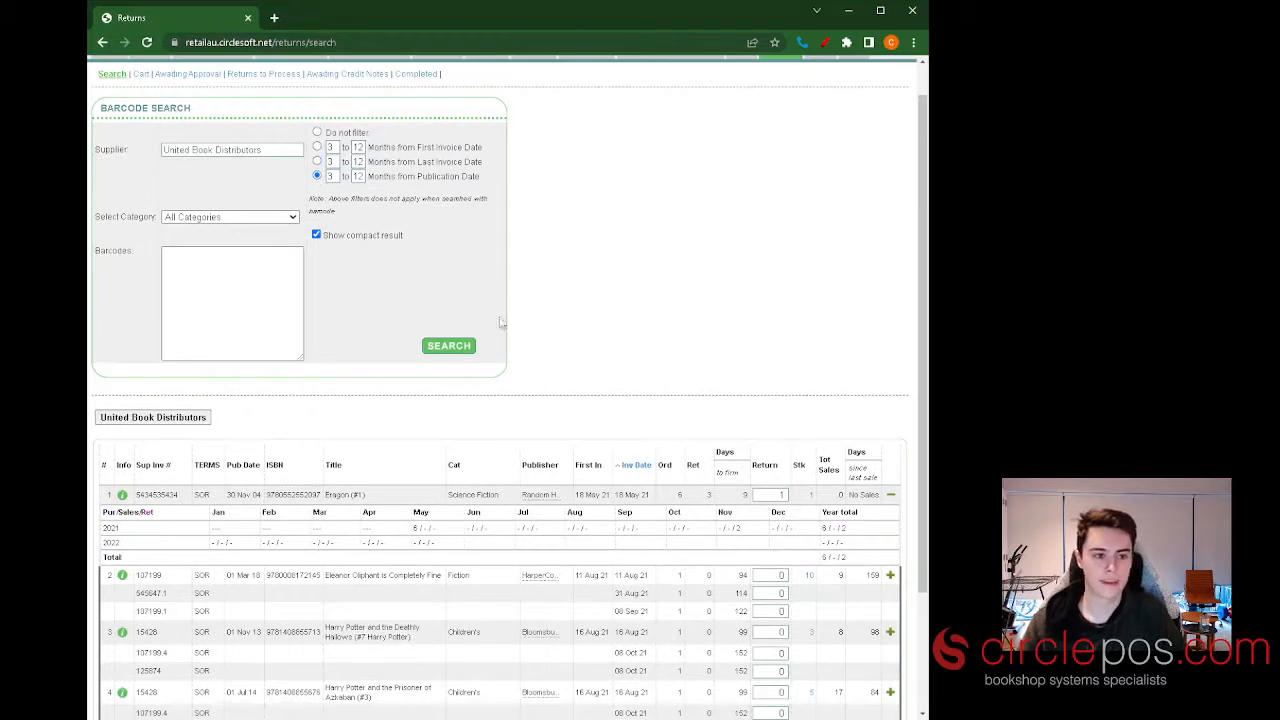
left_click(453, 348)
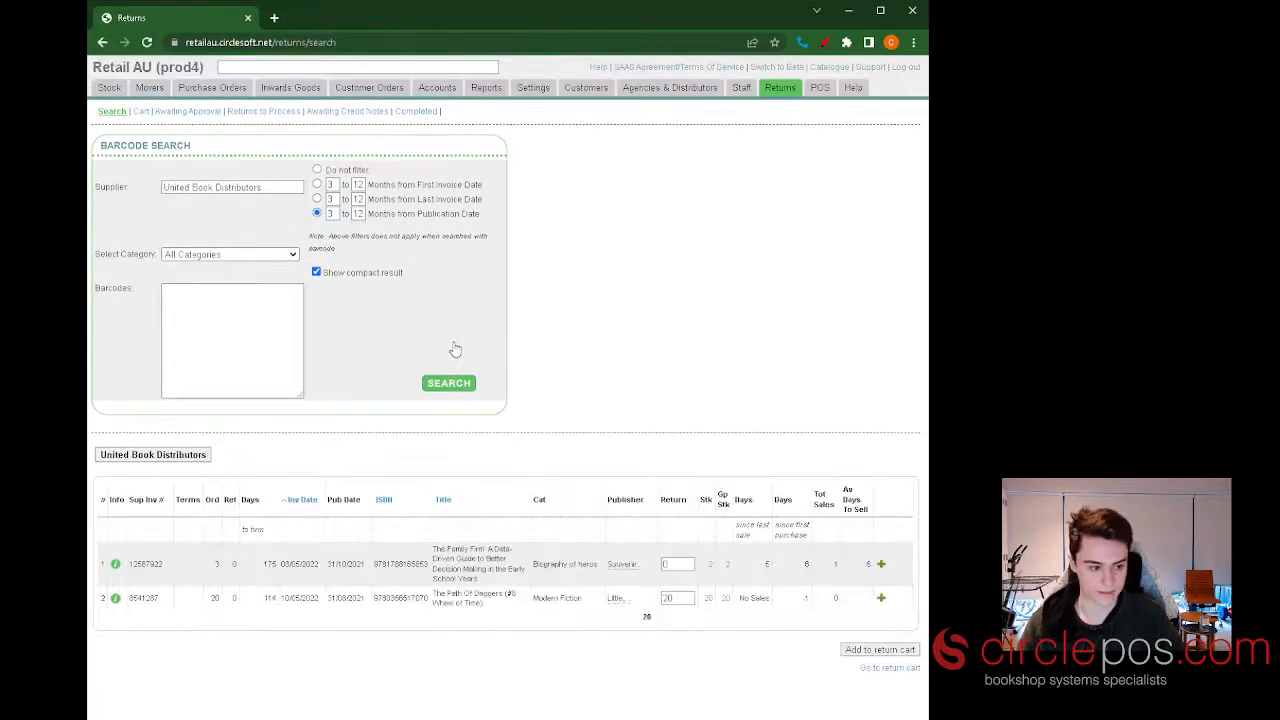
Set the first invoice date filter to 6 to 12 months and search with it.
left_click(331, 186)
key("BackSpace")
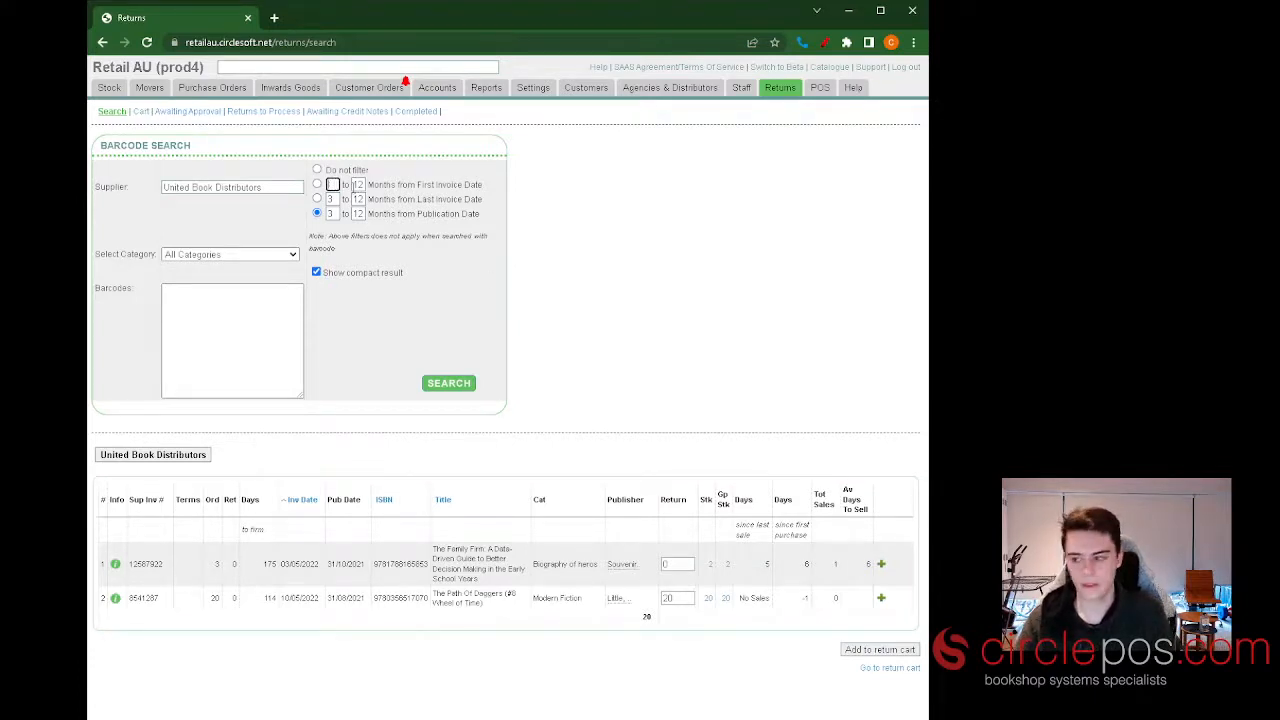
type("6")
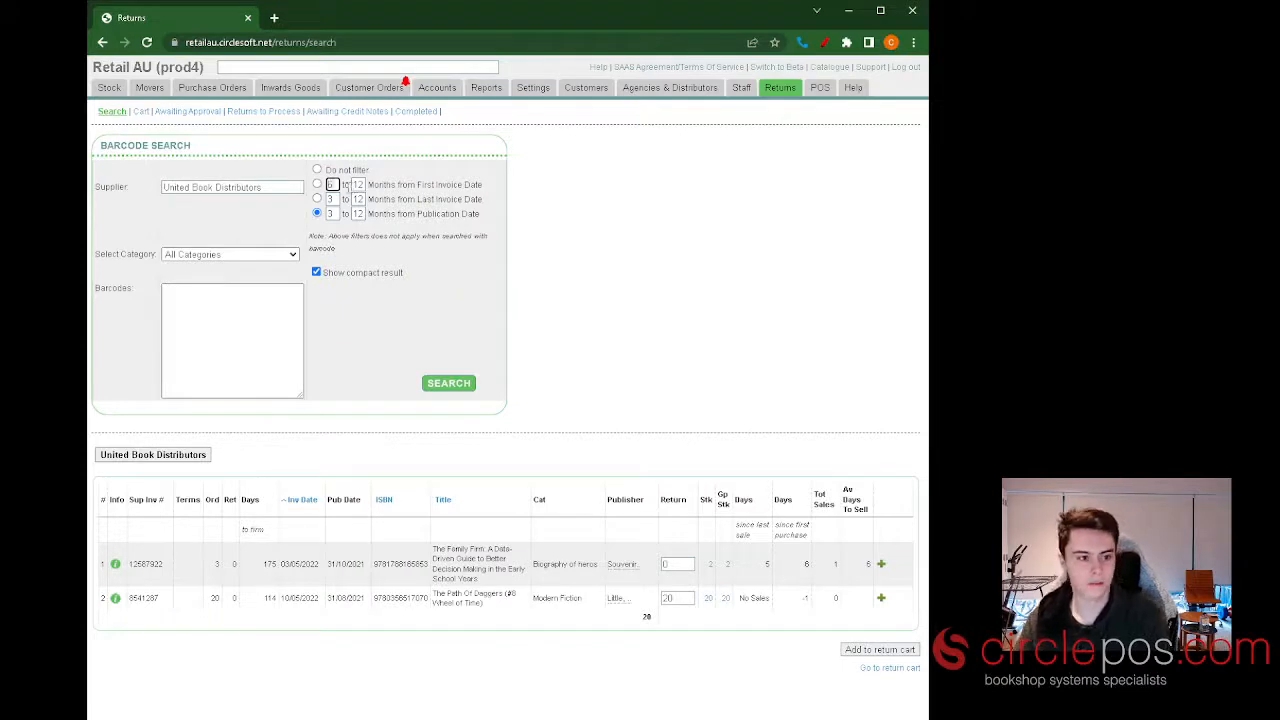
double_click(359, 185)
type("12")
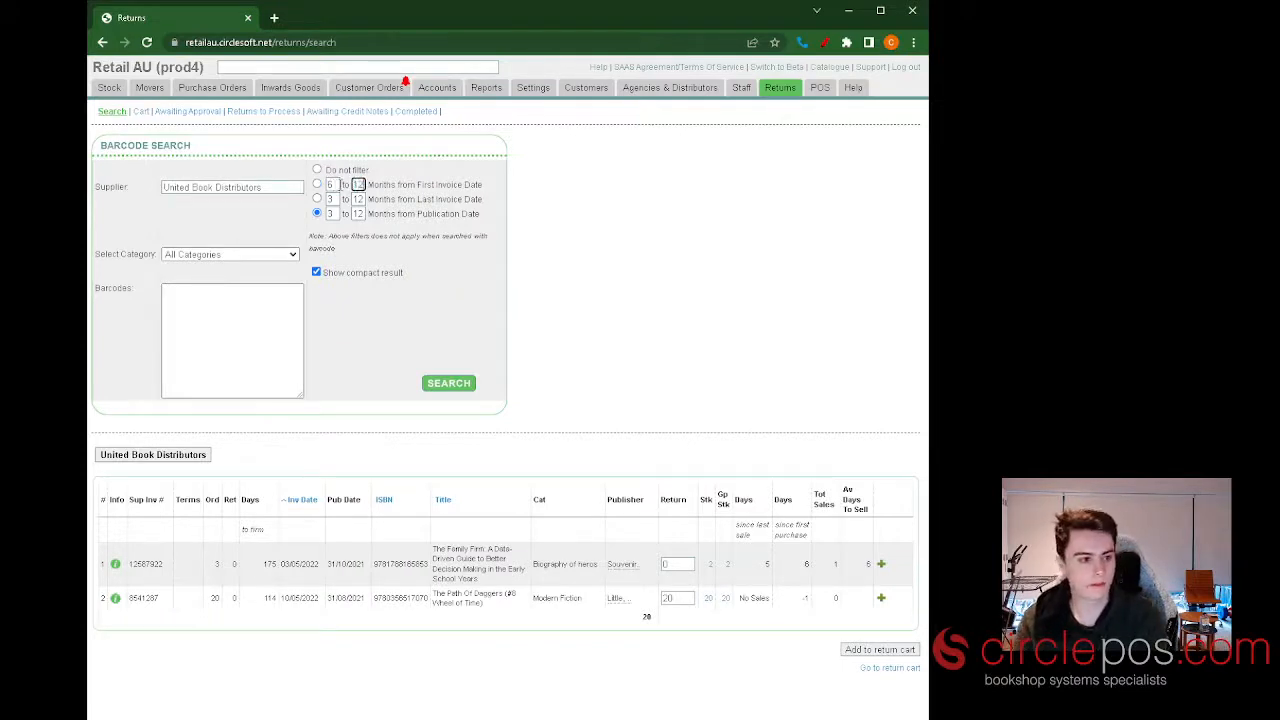
left_click(609, 199)
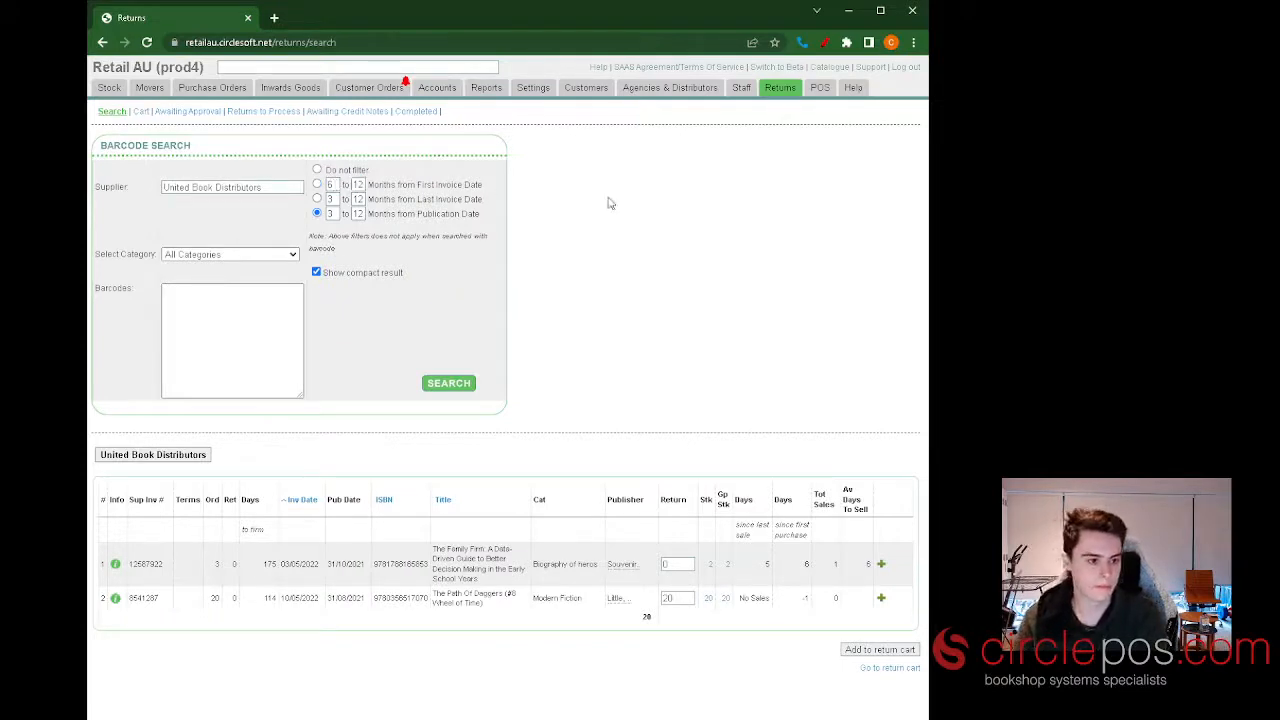
left_click(317, 184)
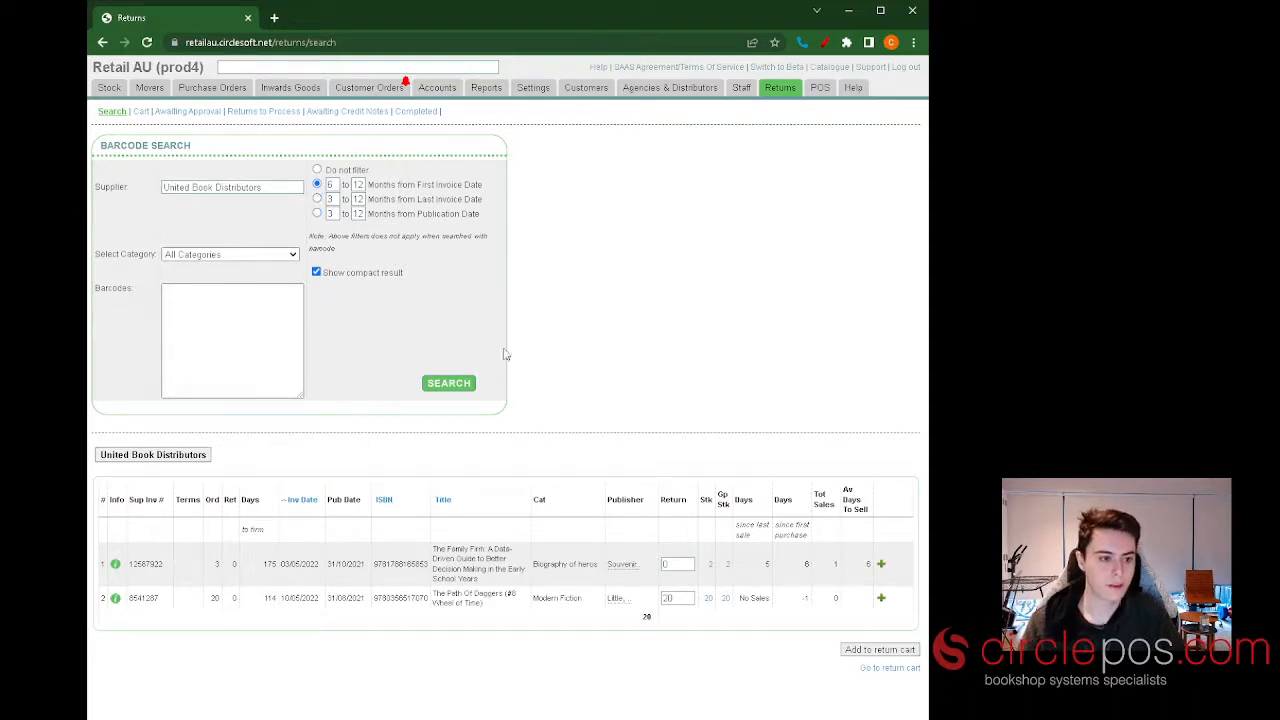
left_click(452, 386)
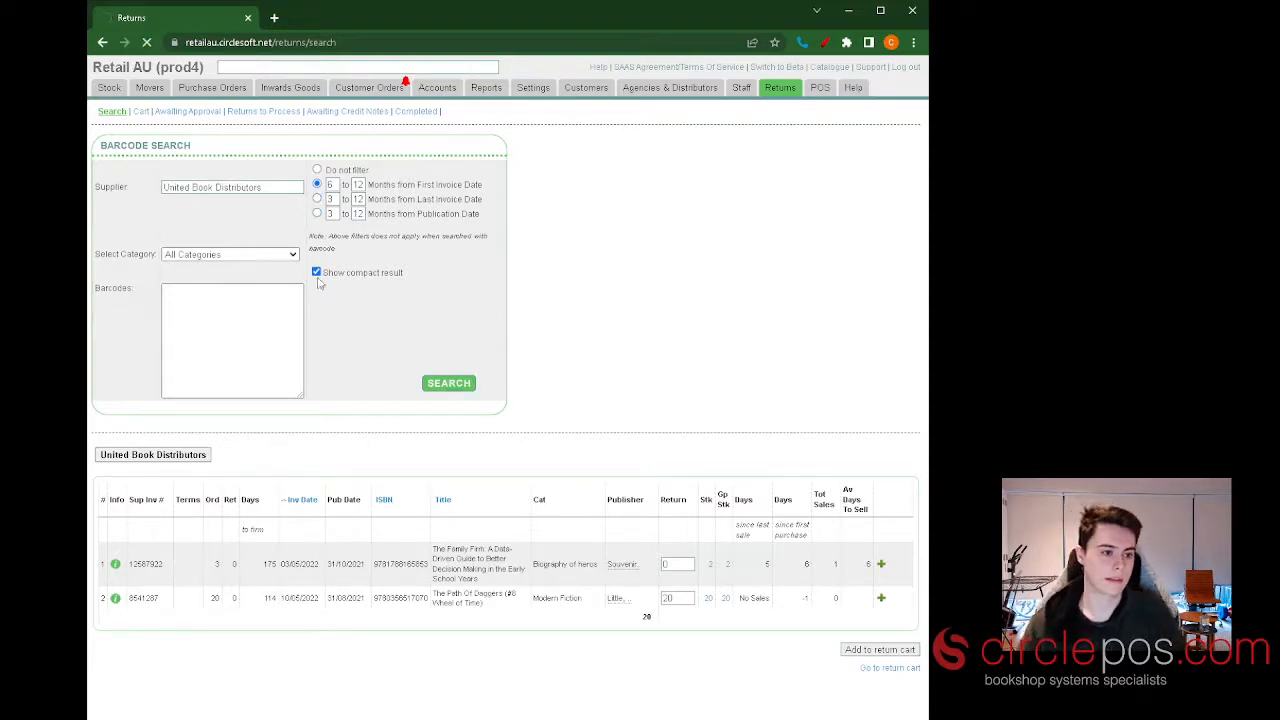
Set the first invoice date filter to 3 to 12 months and search the supplier's stock with it.
double_click(333, 185)
key("BackSpace")
type("3")
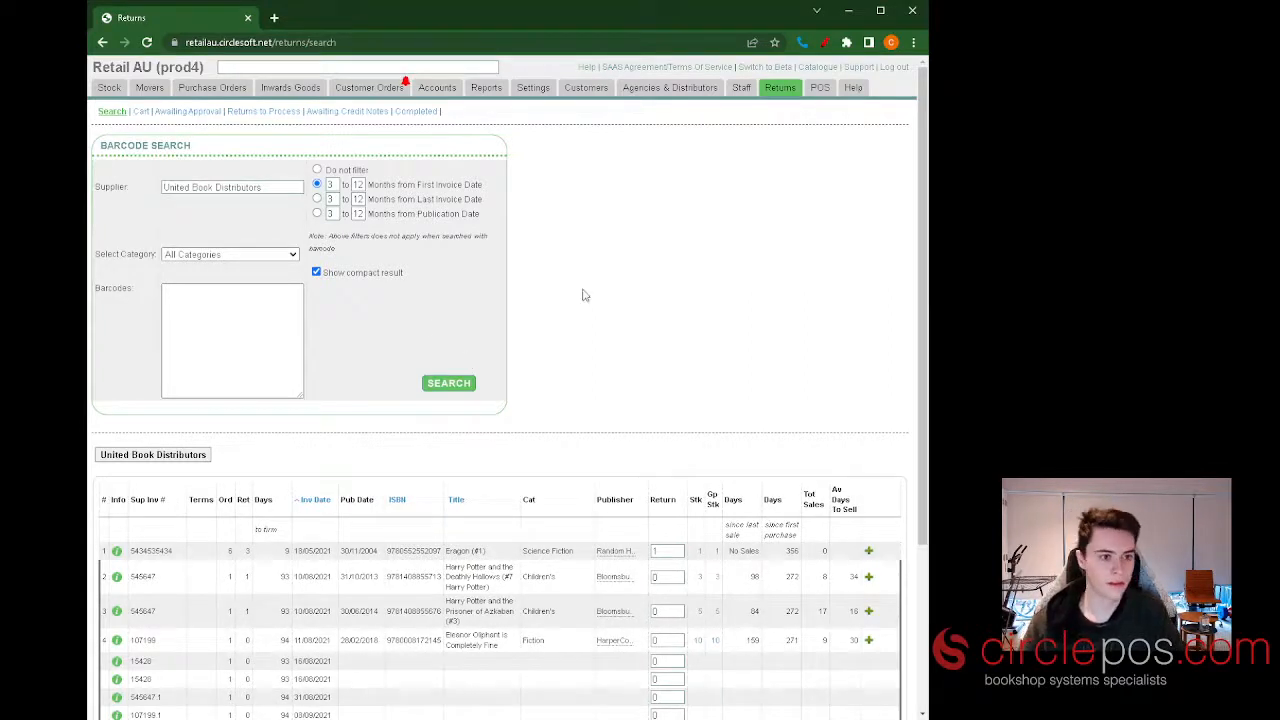
scroll(587, 290, "down", 1)
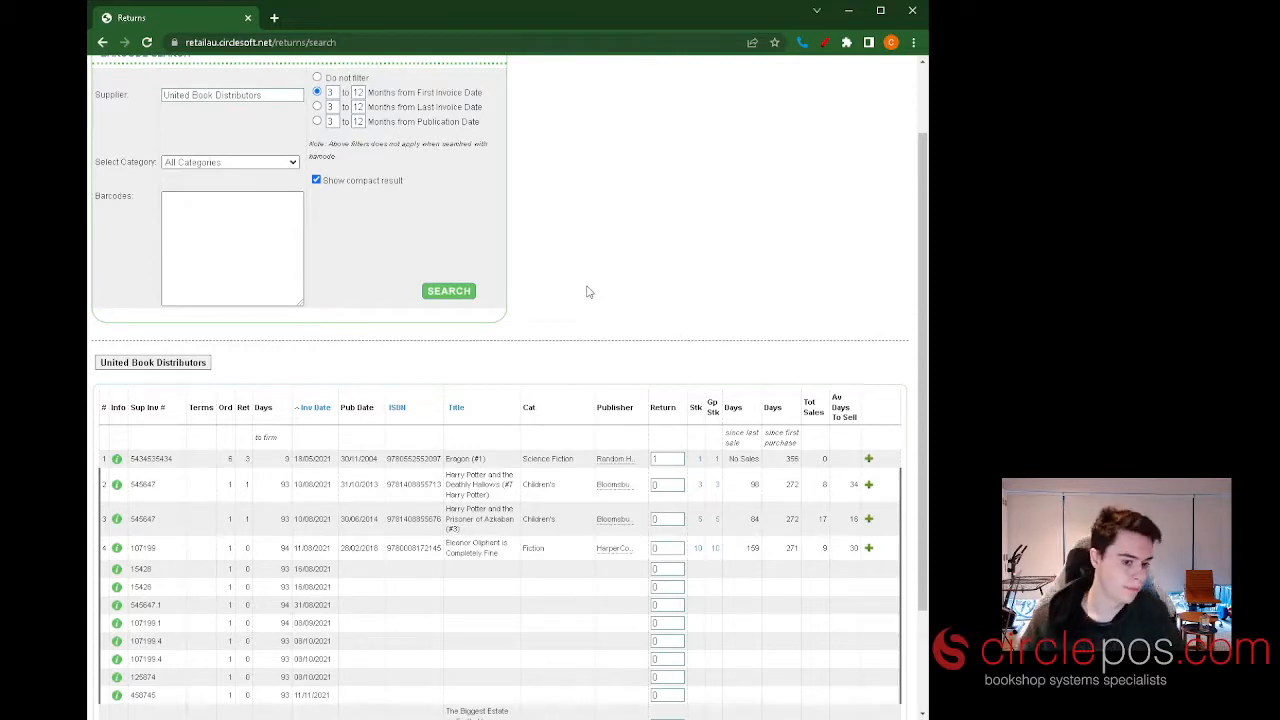
scroll(660, 280, "down", 3)
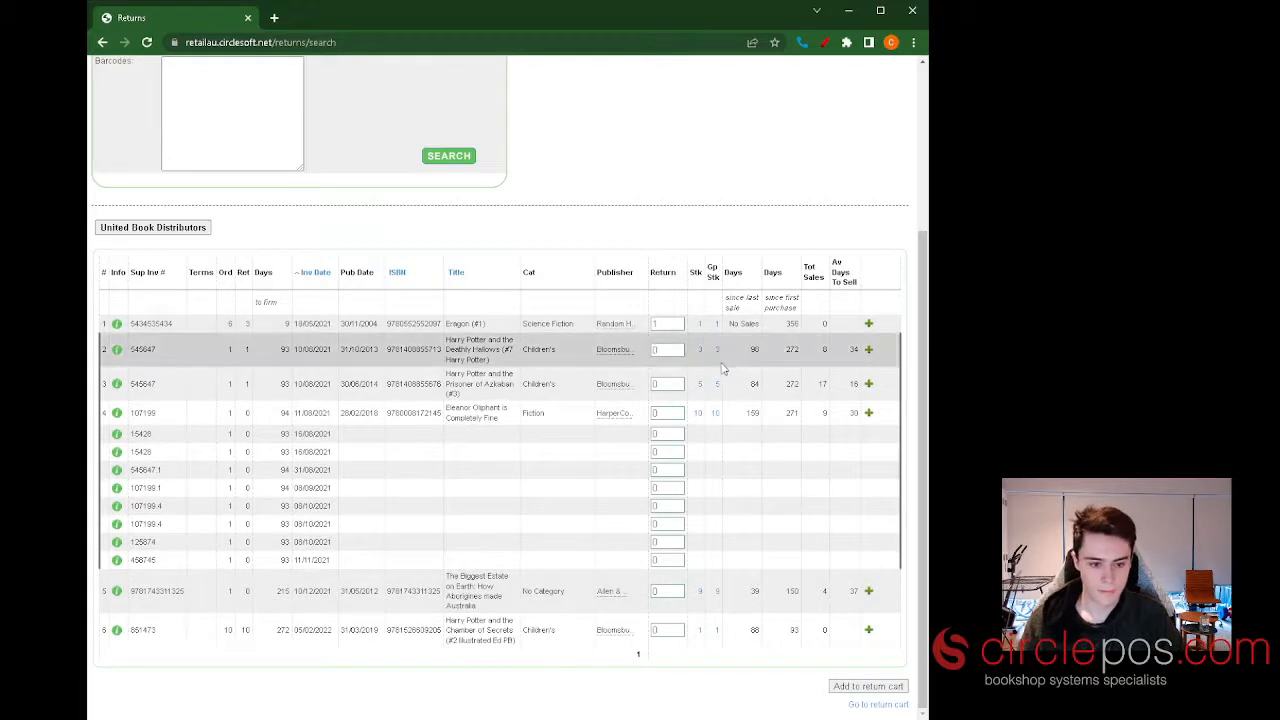
Set return quantities of 3 for Harry Potter and the Deathly Hallows, 5 for Prisoner of Azkaban and 10 for Eleanor Oliphant is Completely Fine.
left_click(668, 351)
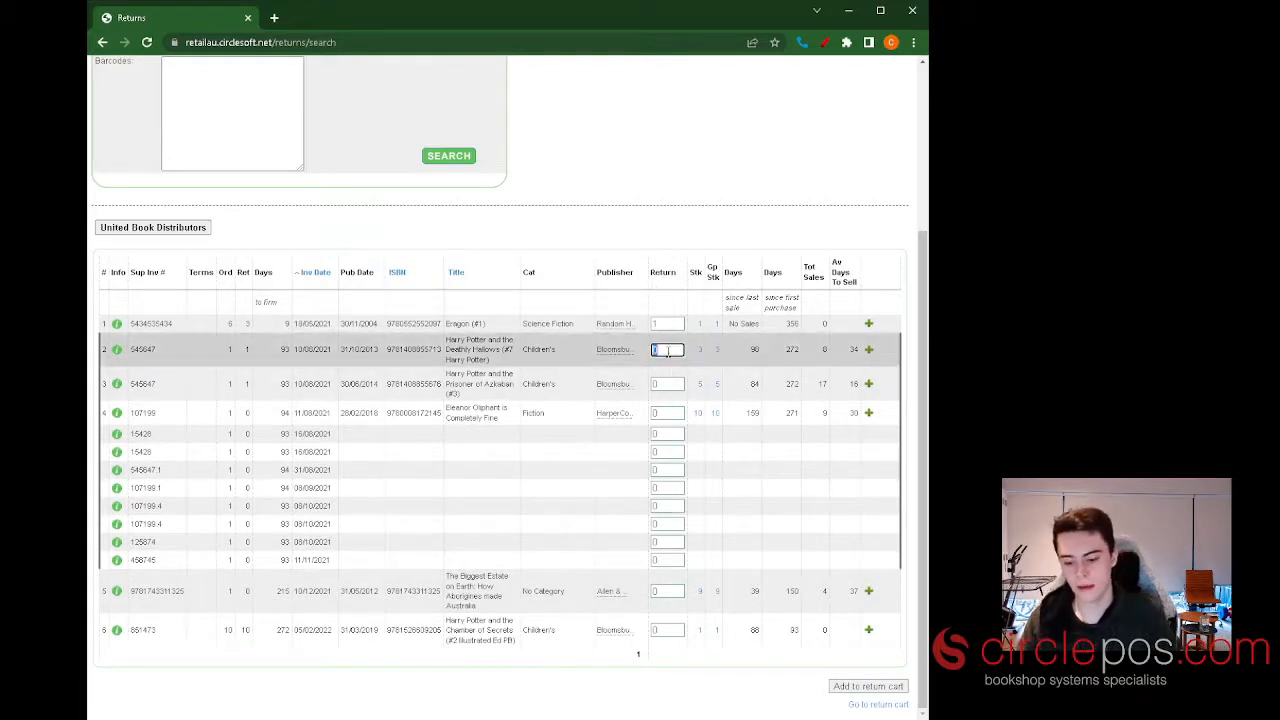
type("3")
left_click(676, 381)
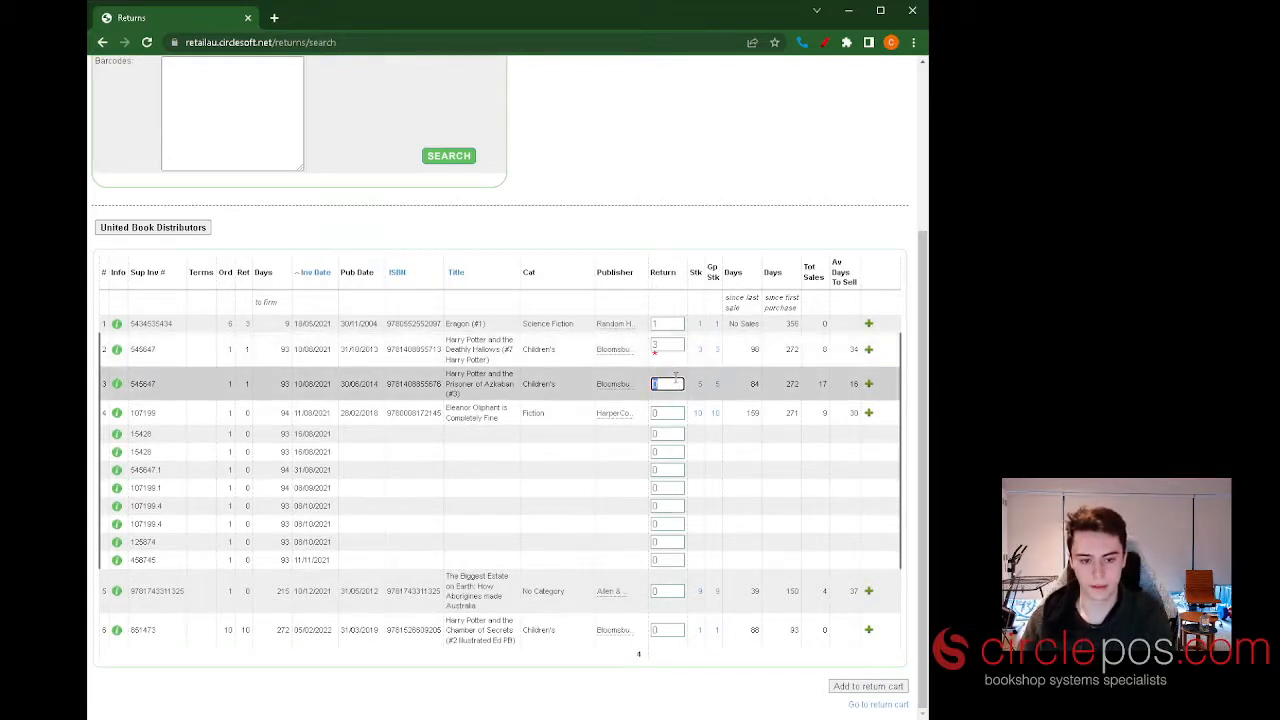
type("5")
left_click(670, 412)
type("10")
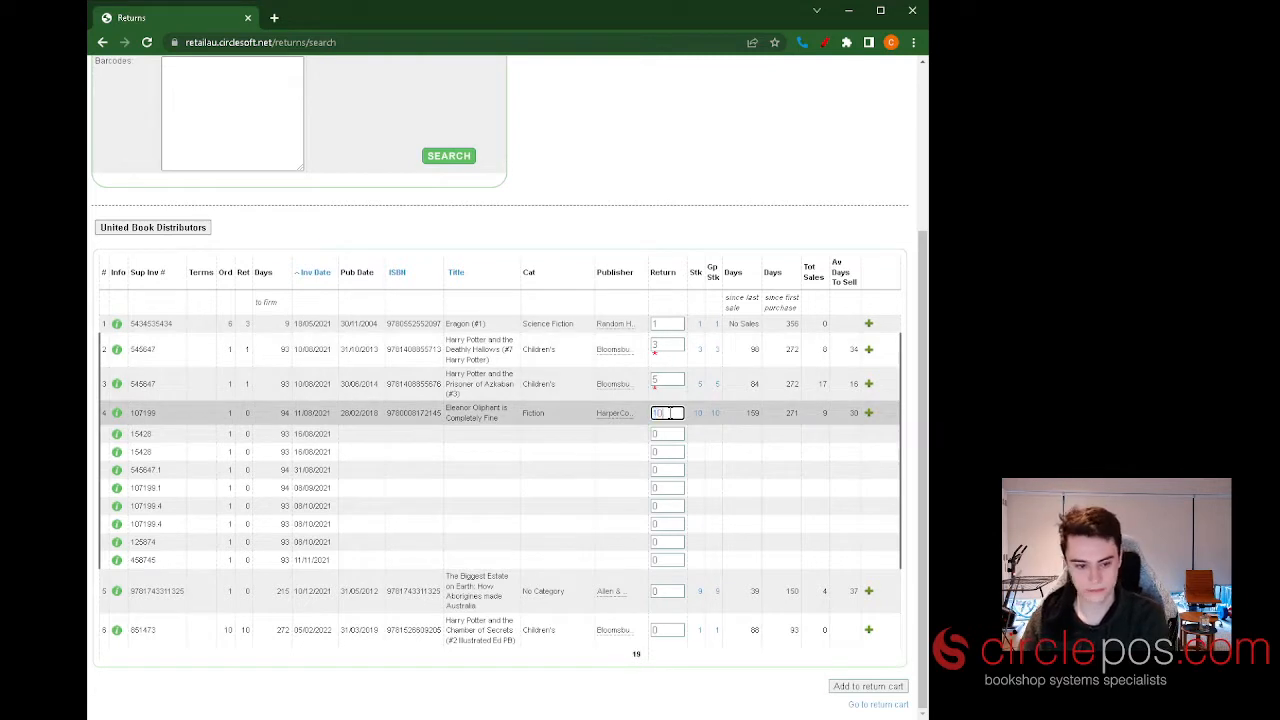
left_click(688, 688)
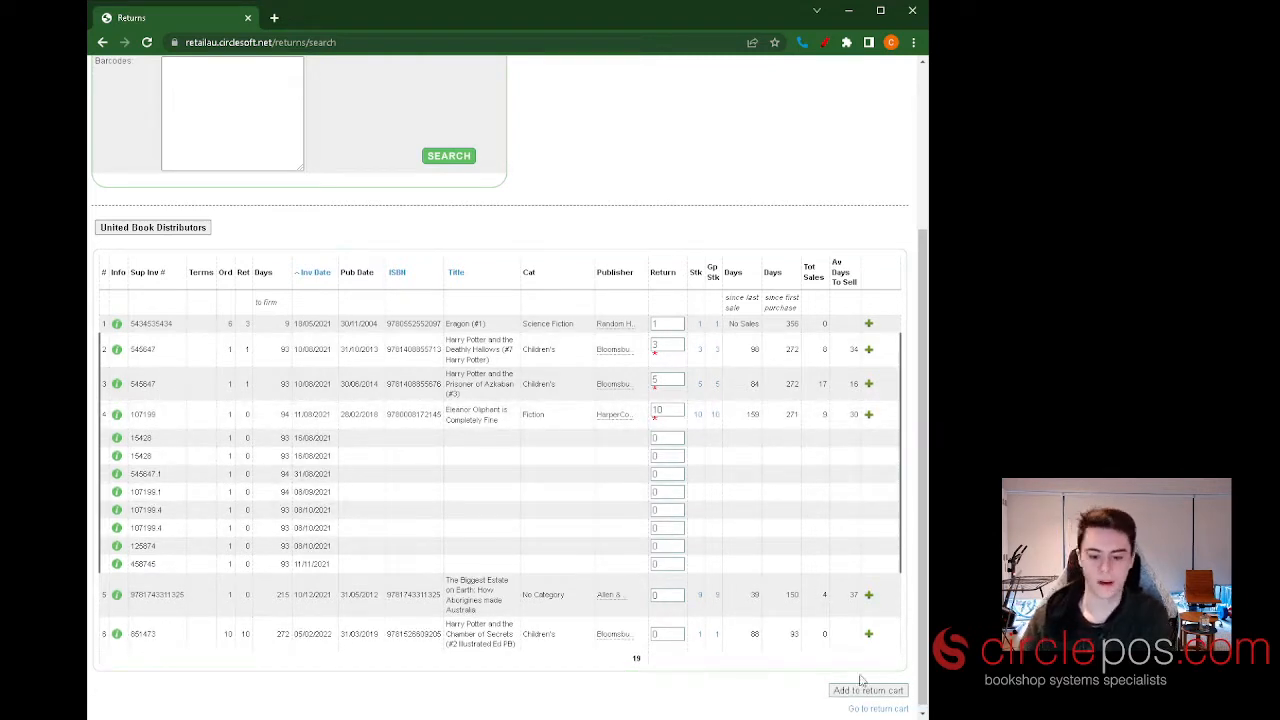
Set return quantities of 9 for The Biggest Estate on Earth and 4 for Chamber of Secrets, and add the books to the return cart.
left_click(667, 594)
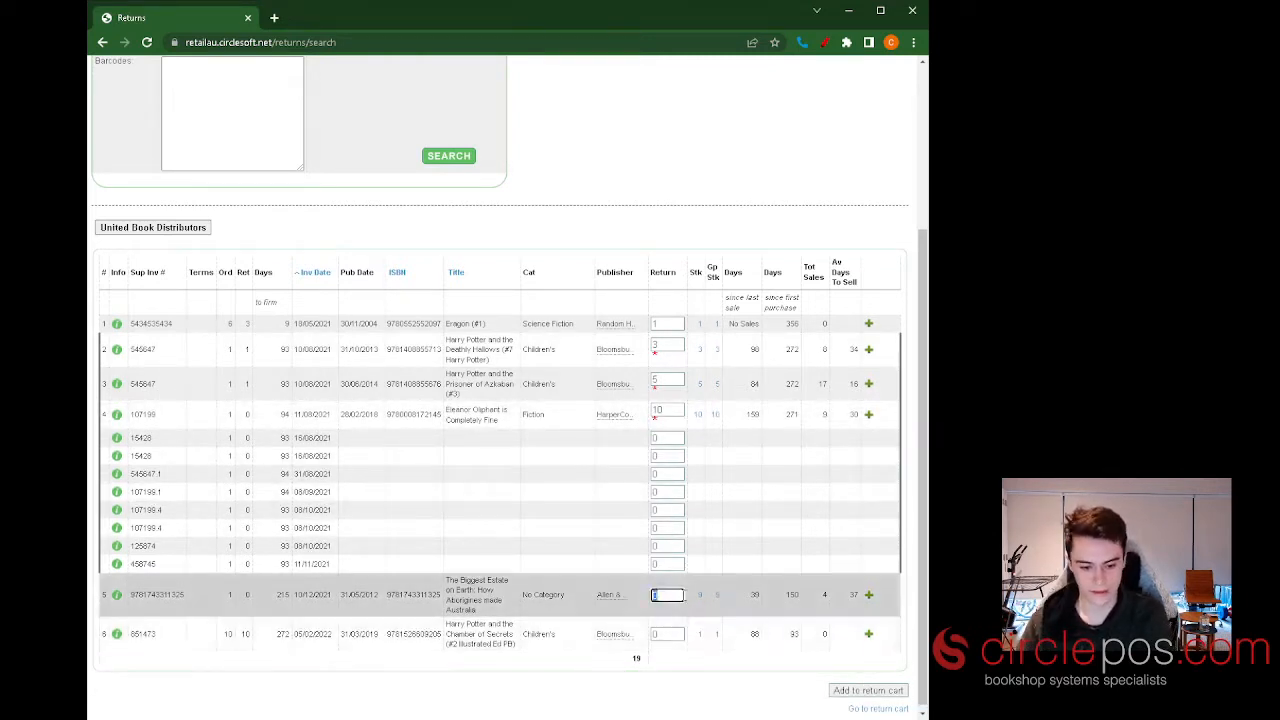
type("9")
left_click(667, 633)
type("4")
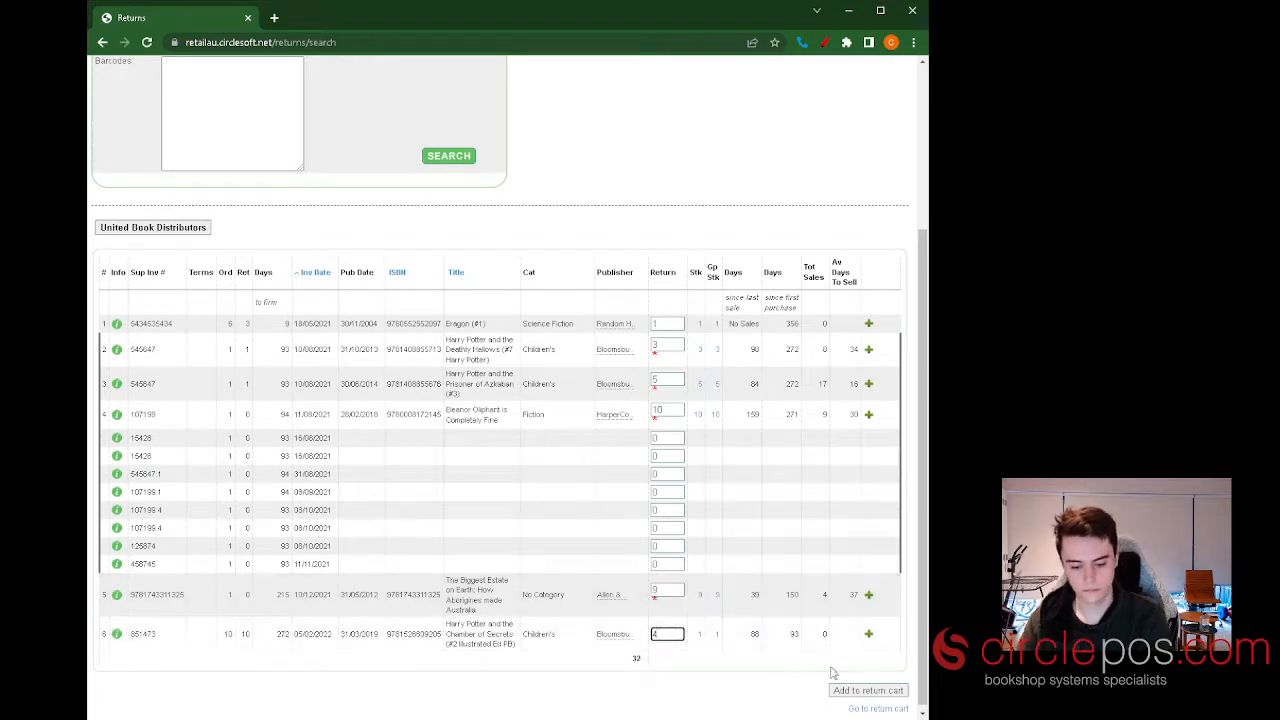
left_click(877, 694)
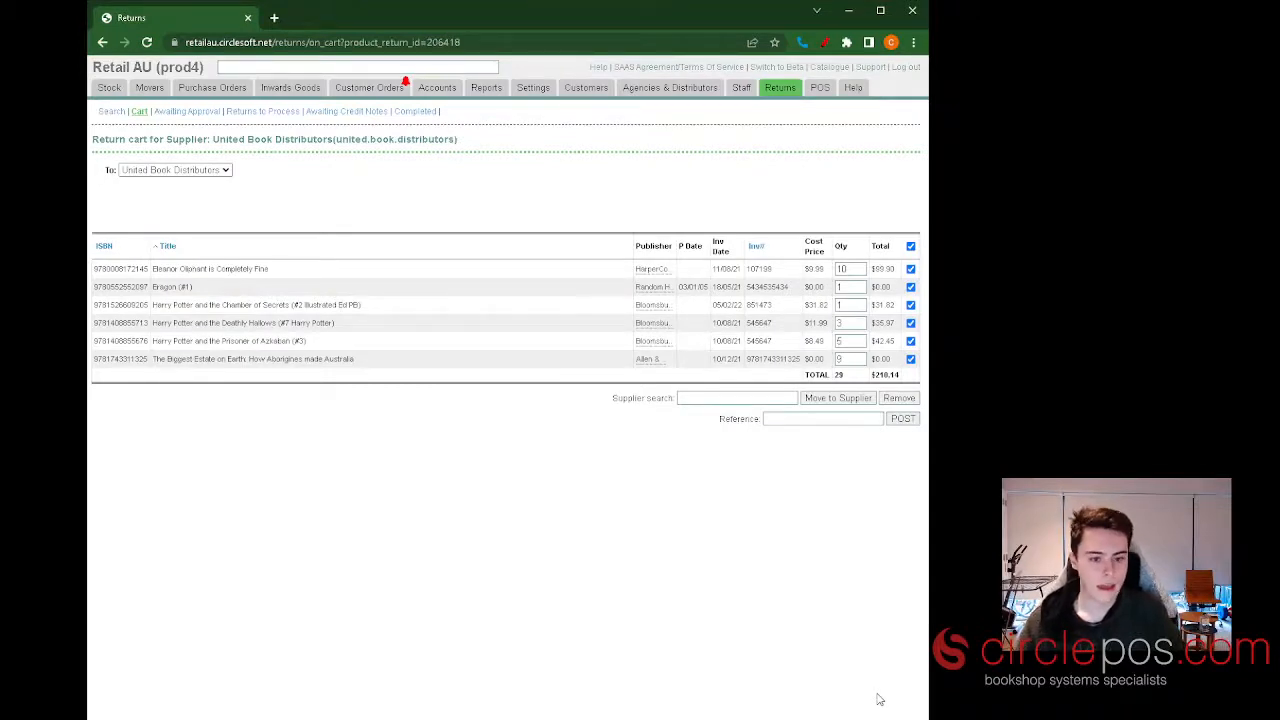
Give the return cart the reference "united return may" and post it.
left_click(857, 420)
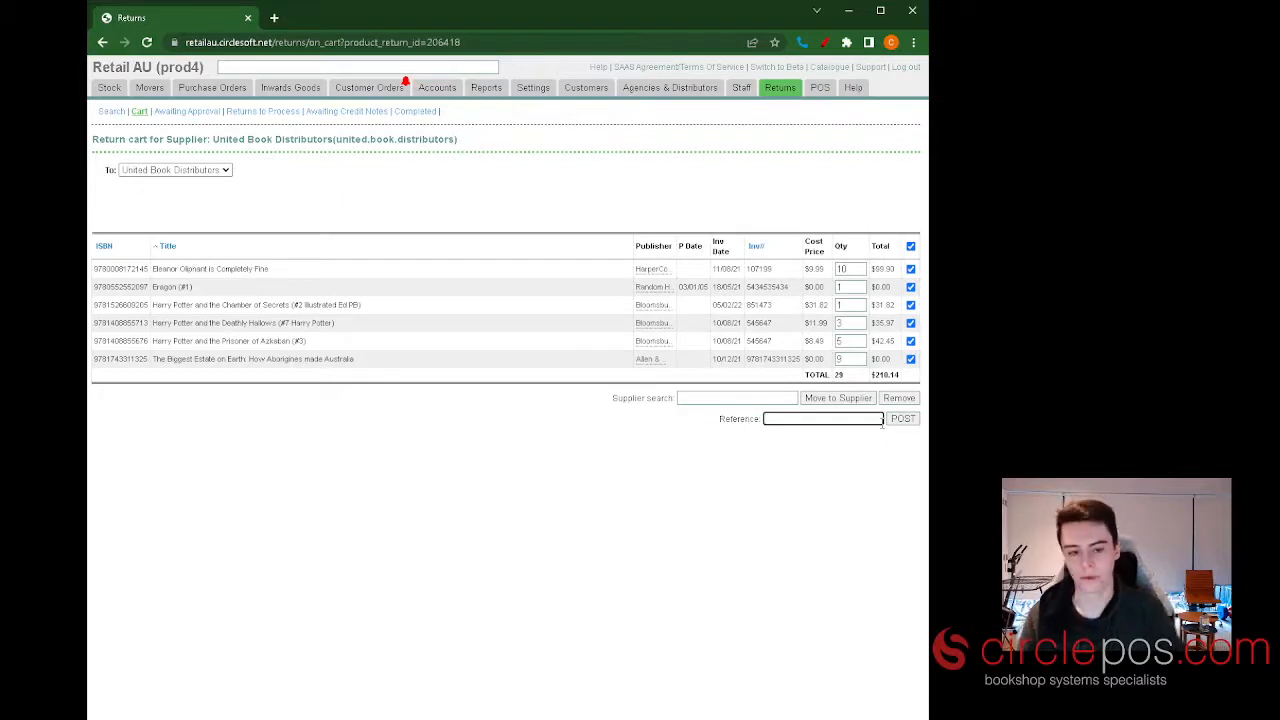
left_click(831, 455)
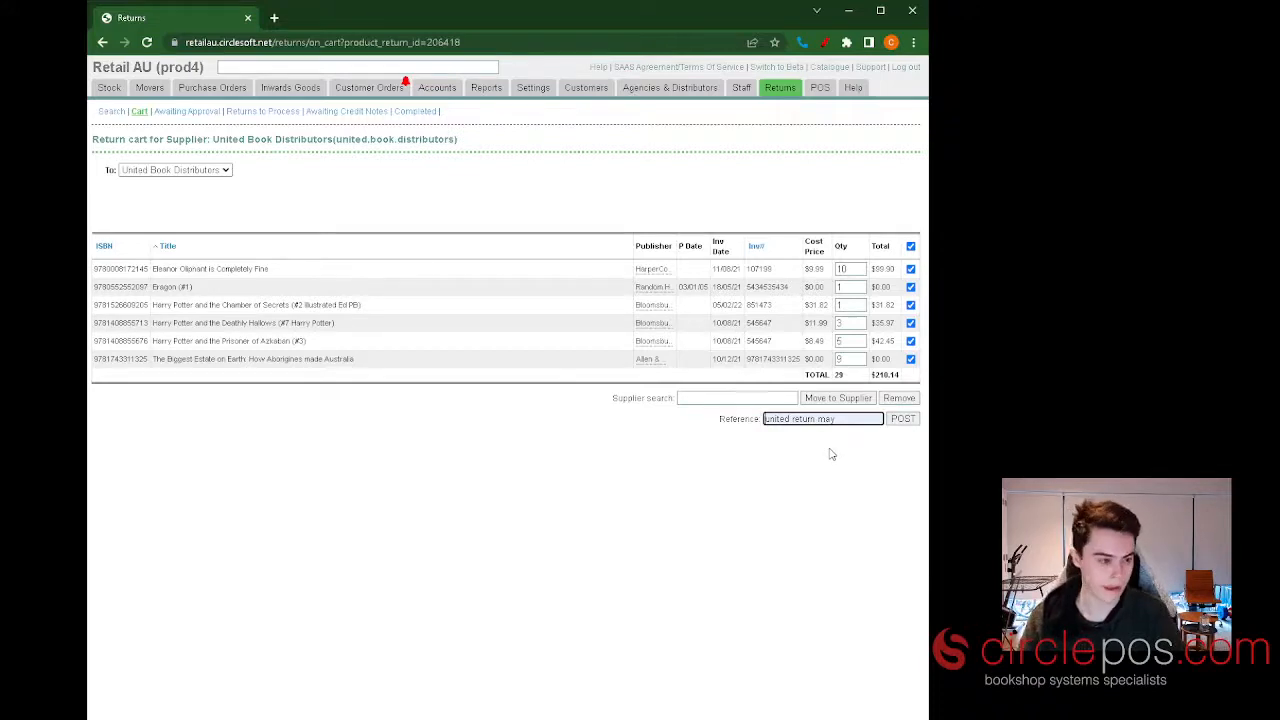
left_click(903, 421)
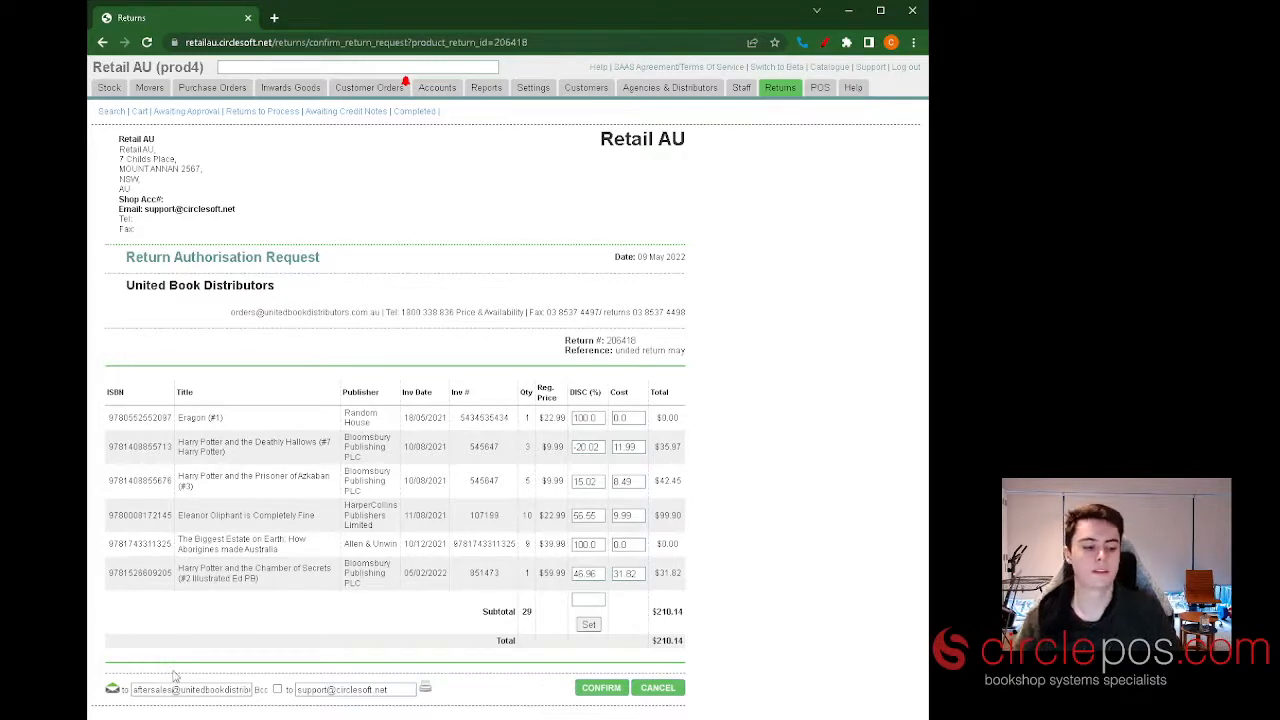
Replace the recipient's e-mail address on the Return Authorisation Request with the trainer's address and confirm the request.
left_click_drag(134, 689, 272, 701)
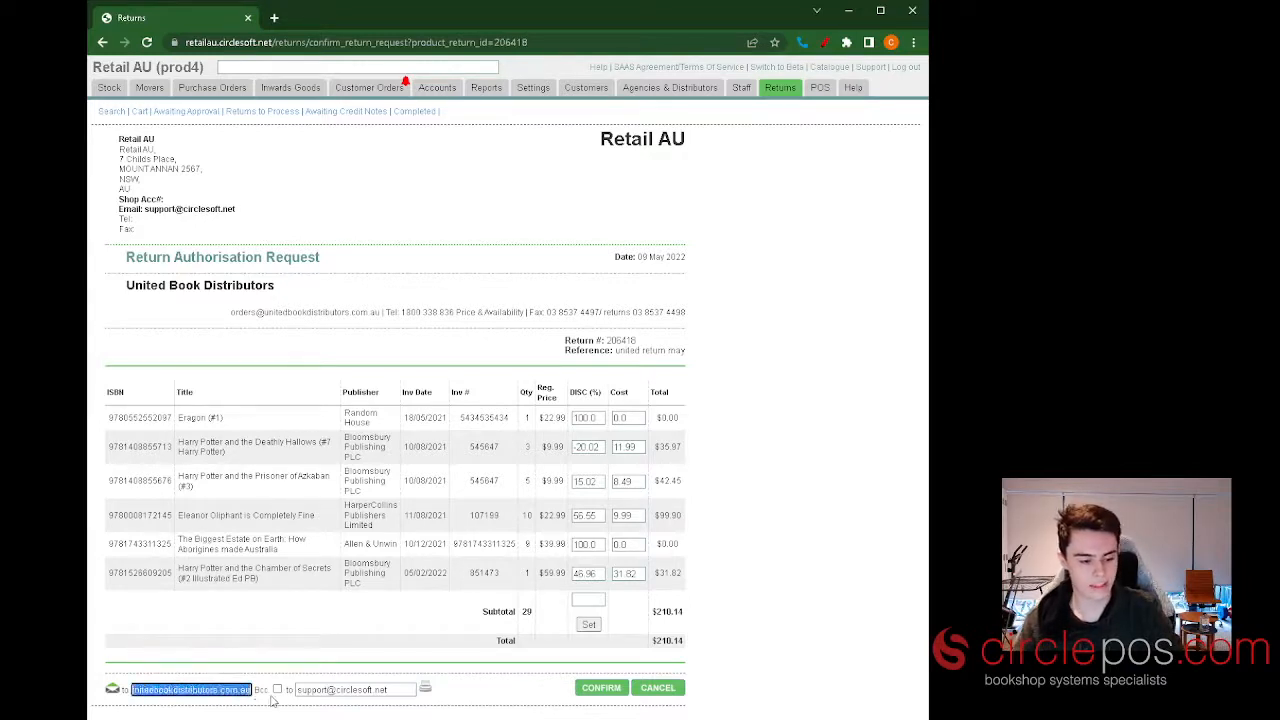
left_click(157, 709)
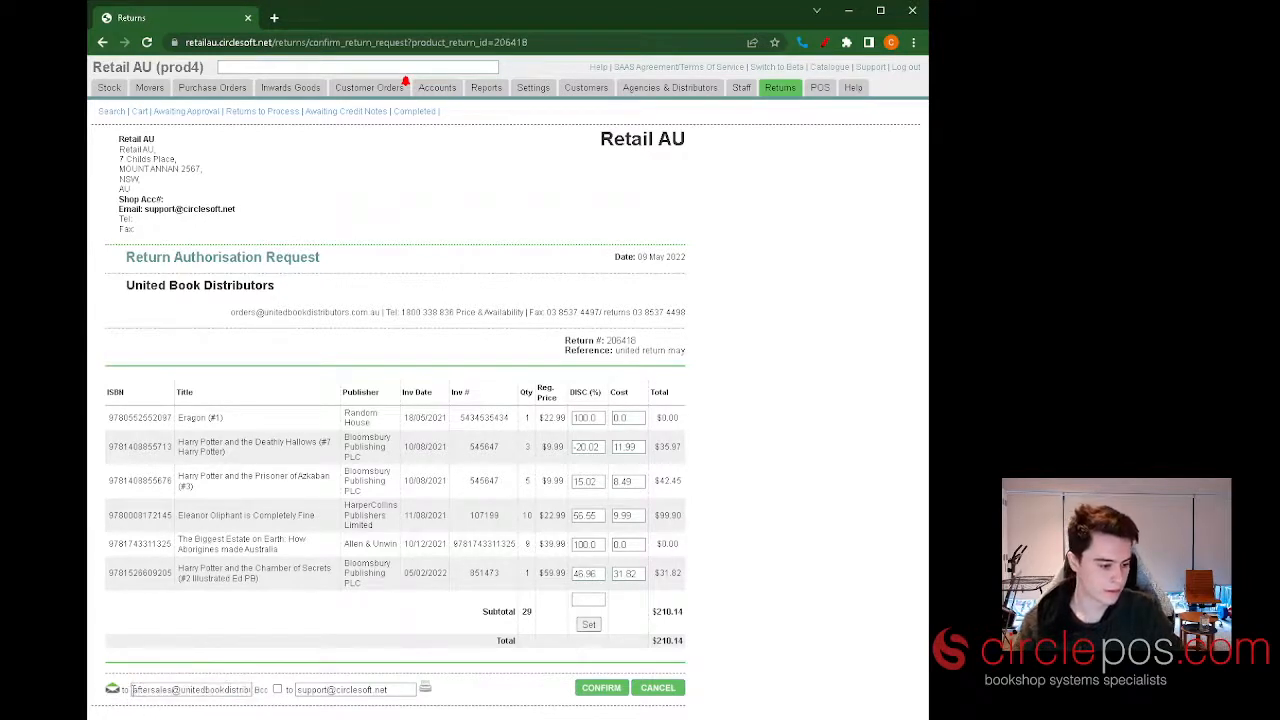
left_click_drag(134, 689, 326, 702)
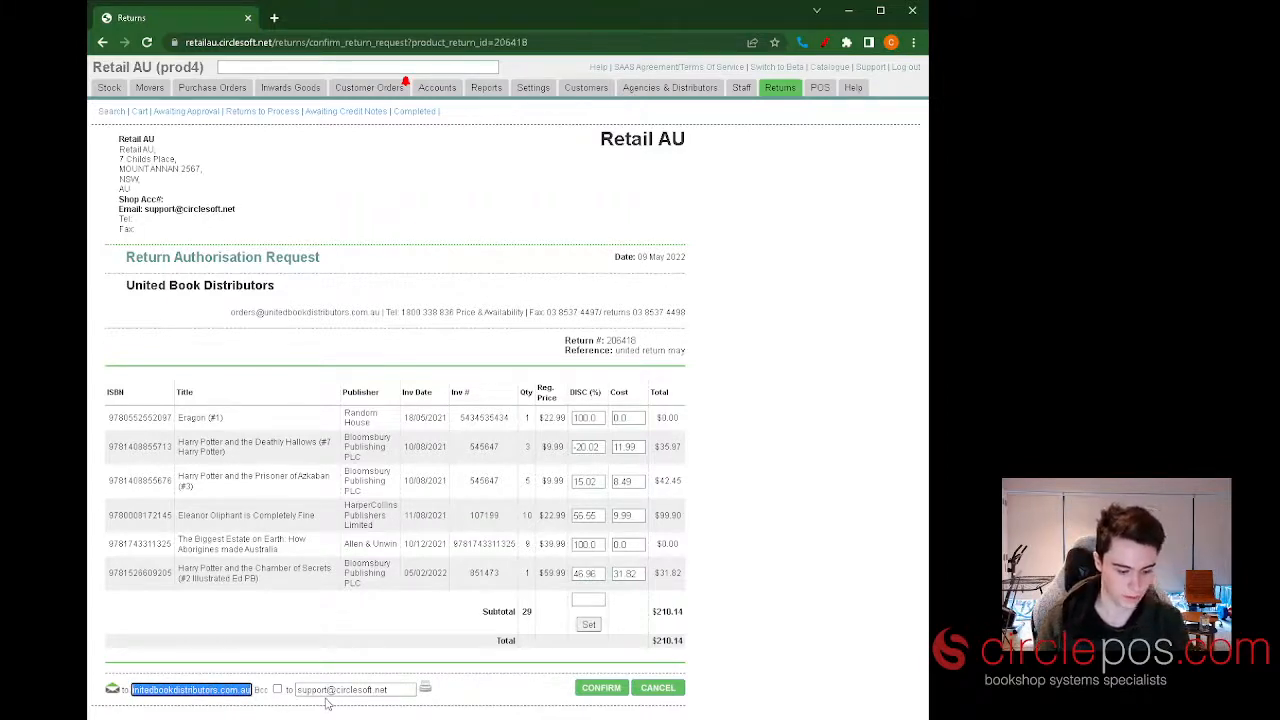
key("BackSpace")
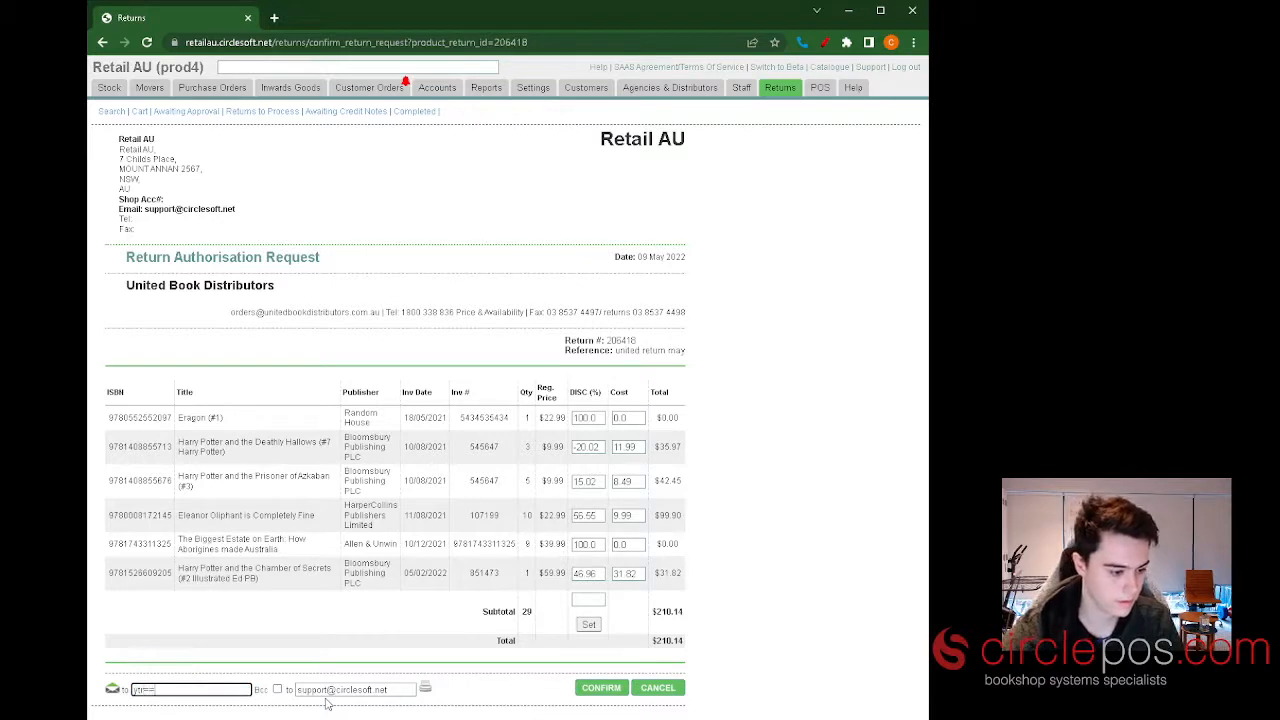
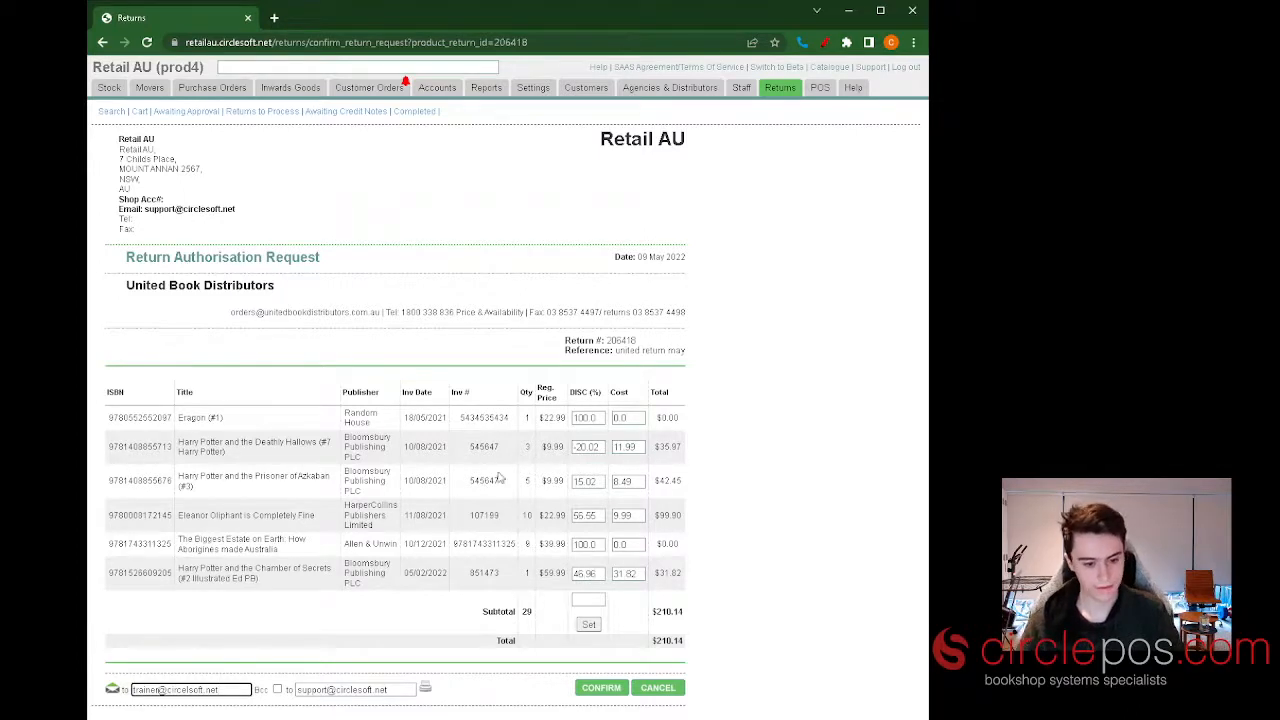
left_click(601, 688)
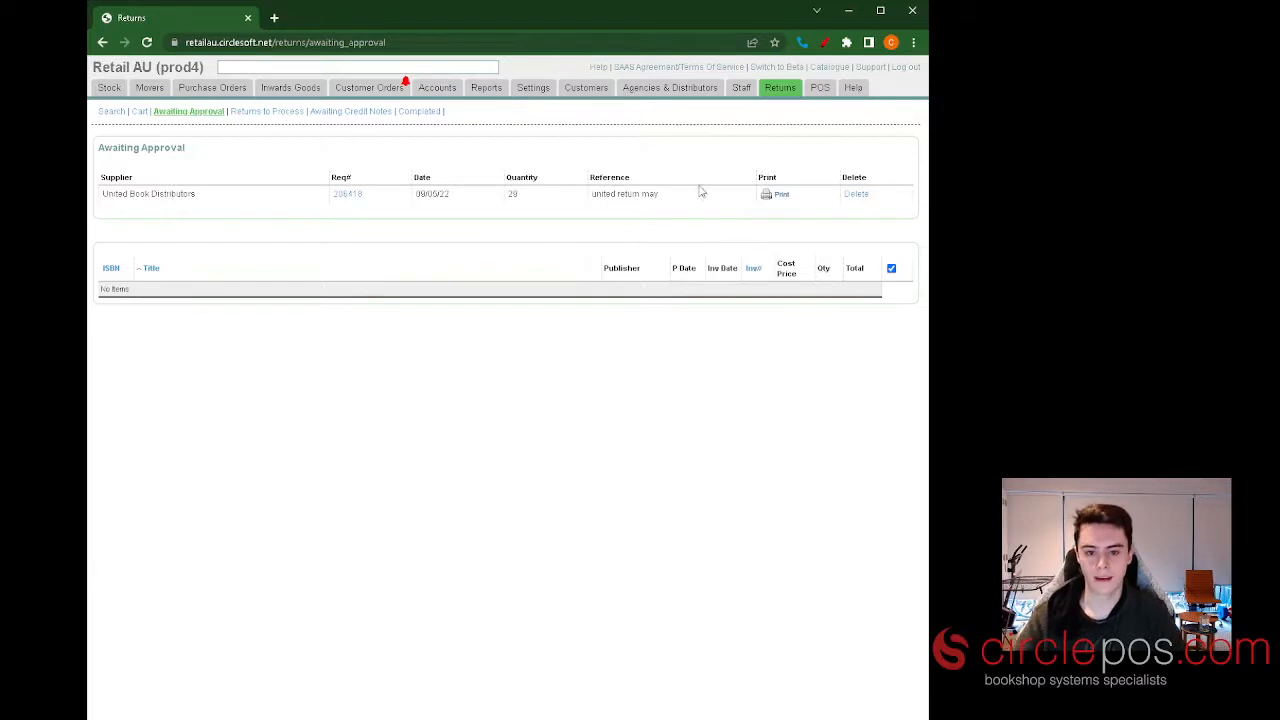
Open the United Book Distributors request awaiting approval, enter the supplier's approval number and post it.
left_click(348, 194)
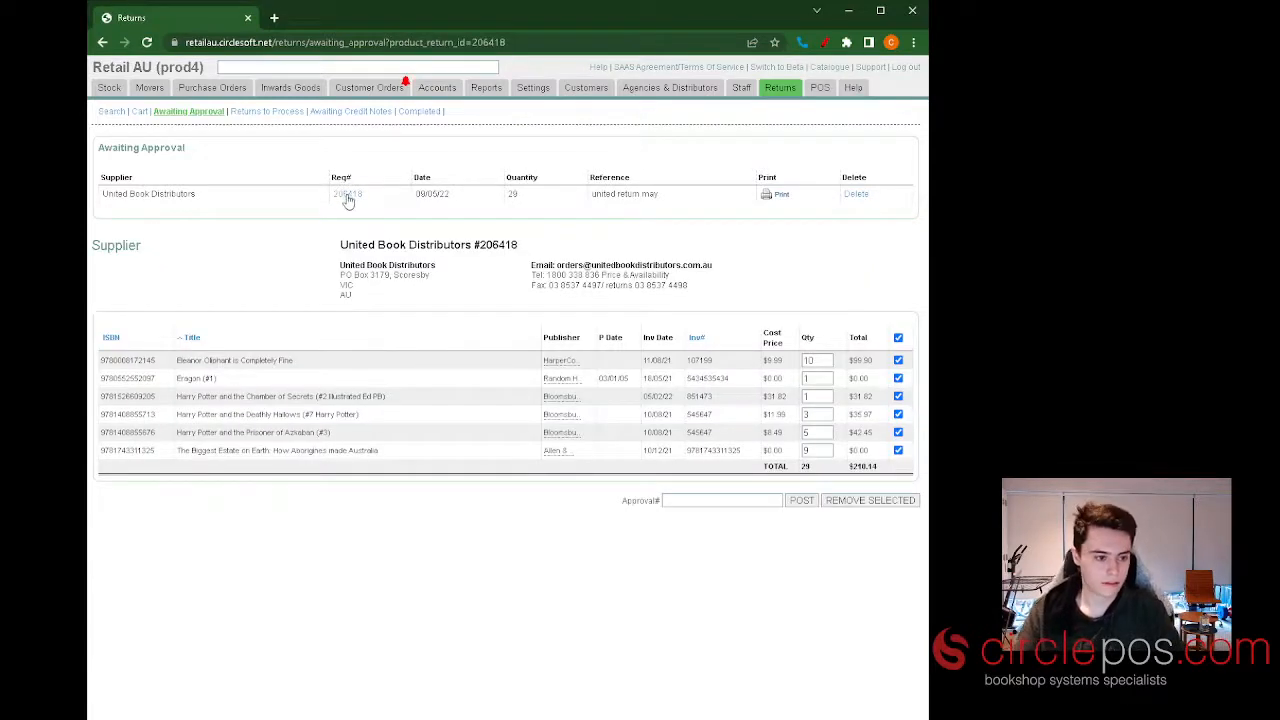
left_click(672, 500)
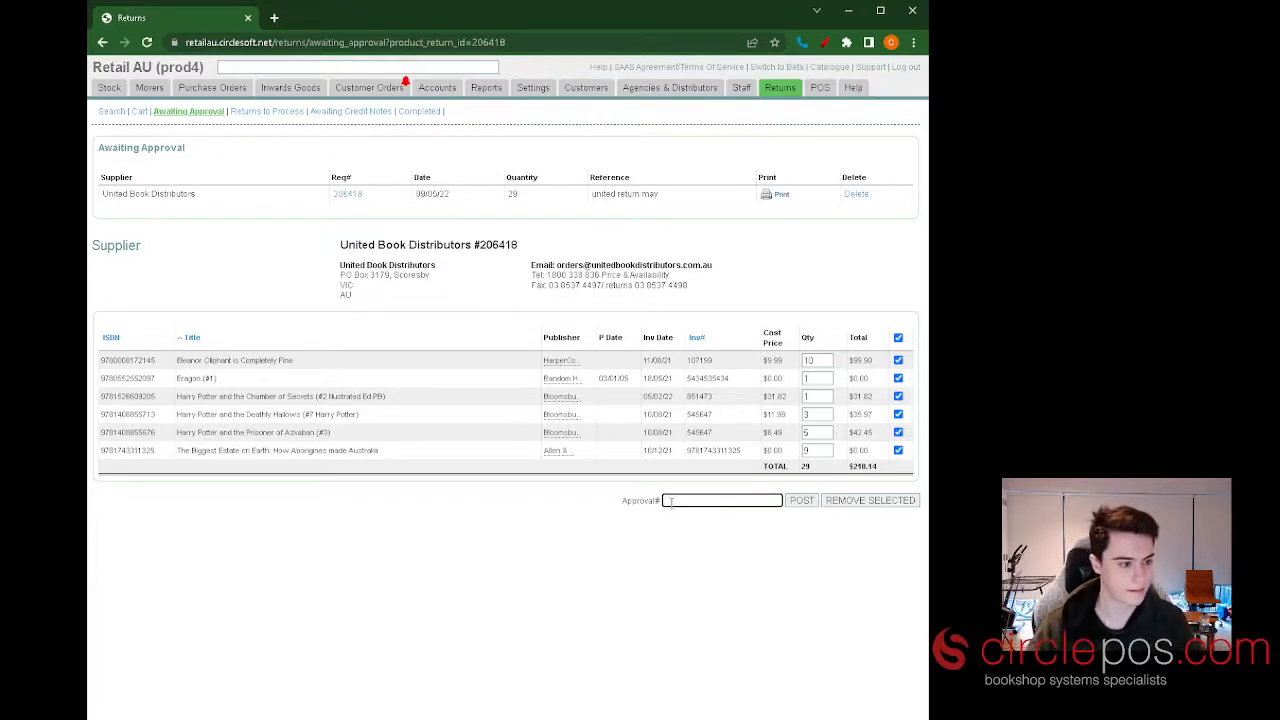
type("3537745")
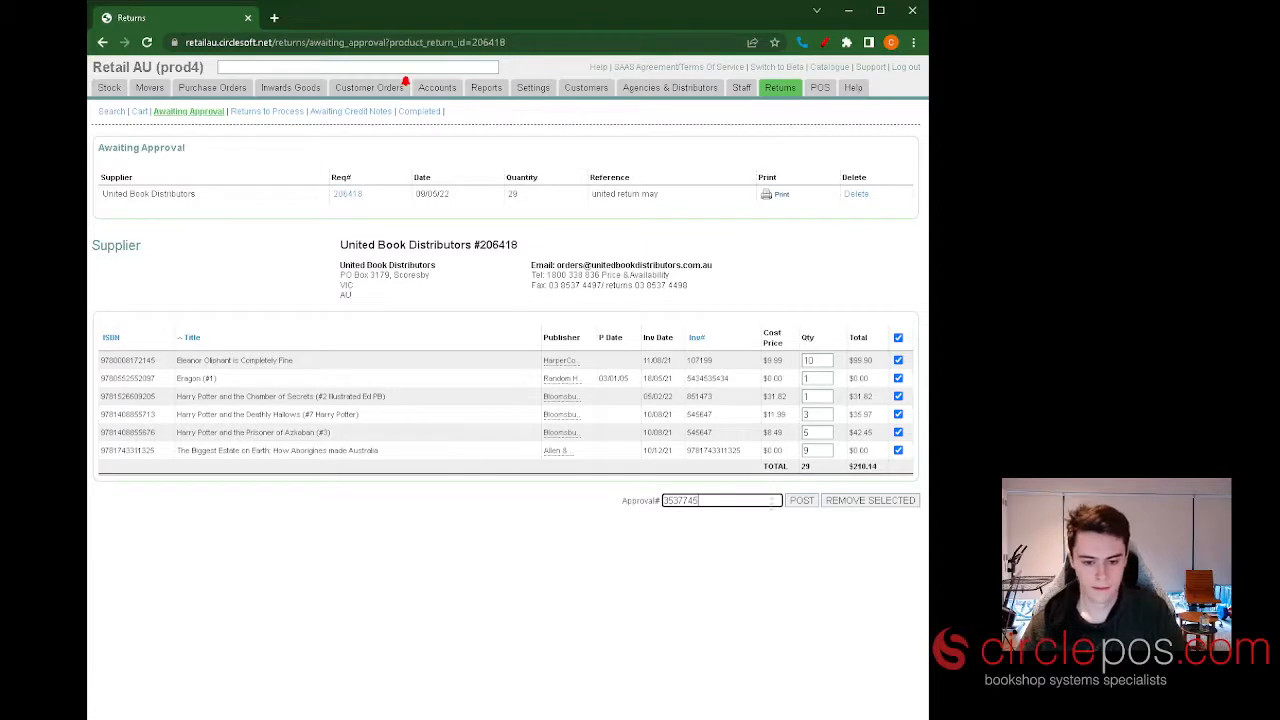
left_click(810, 502)
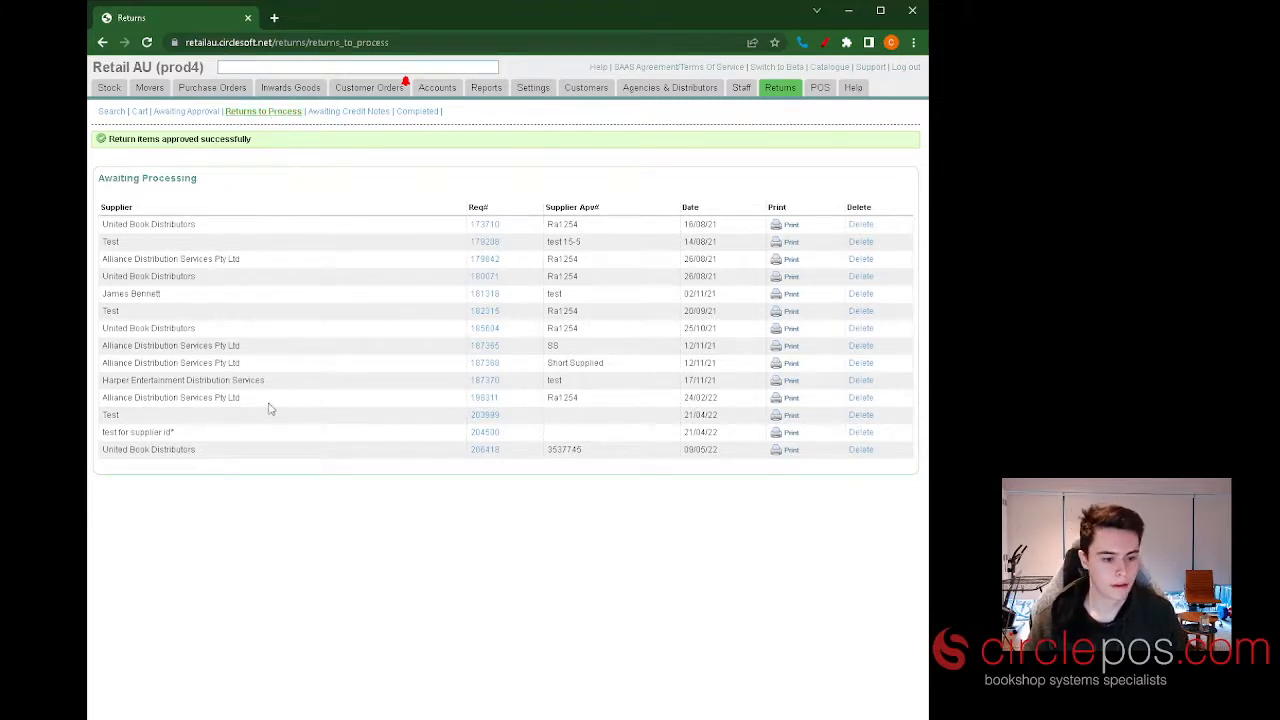
Open the newly approved United Book Distributors return dated 09/05/22 among the returns awaiting processing.
left_click(489, 454)
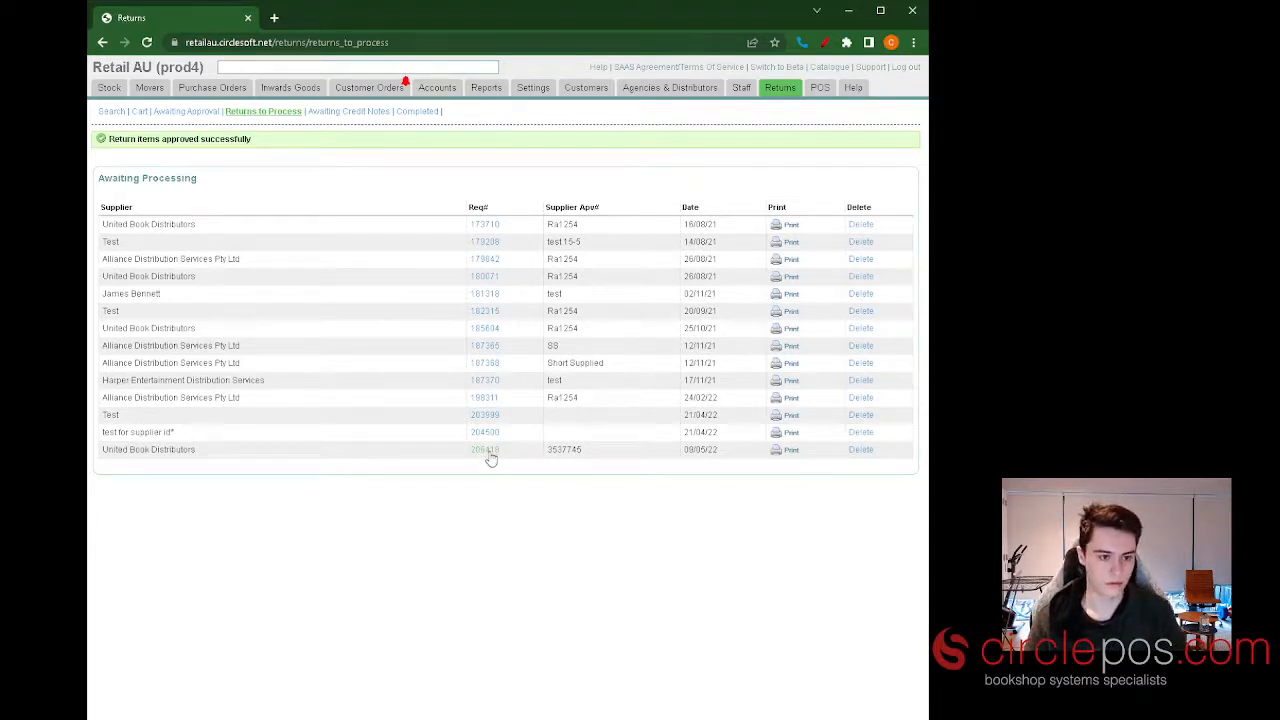
left_click_drag(604, 456, 548, 455)
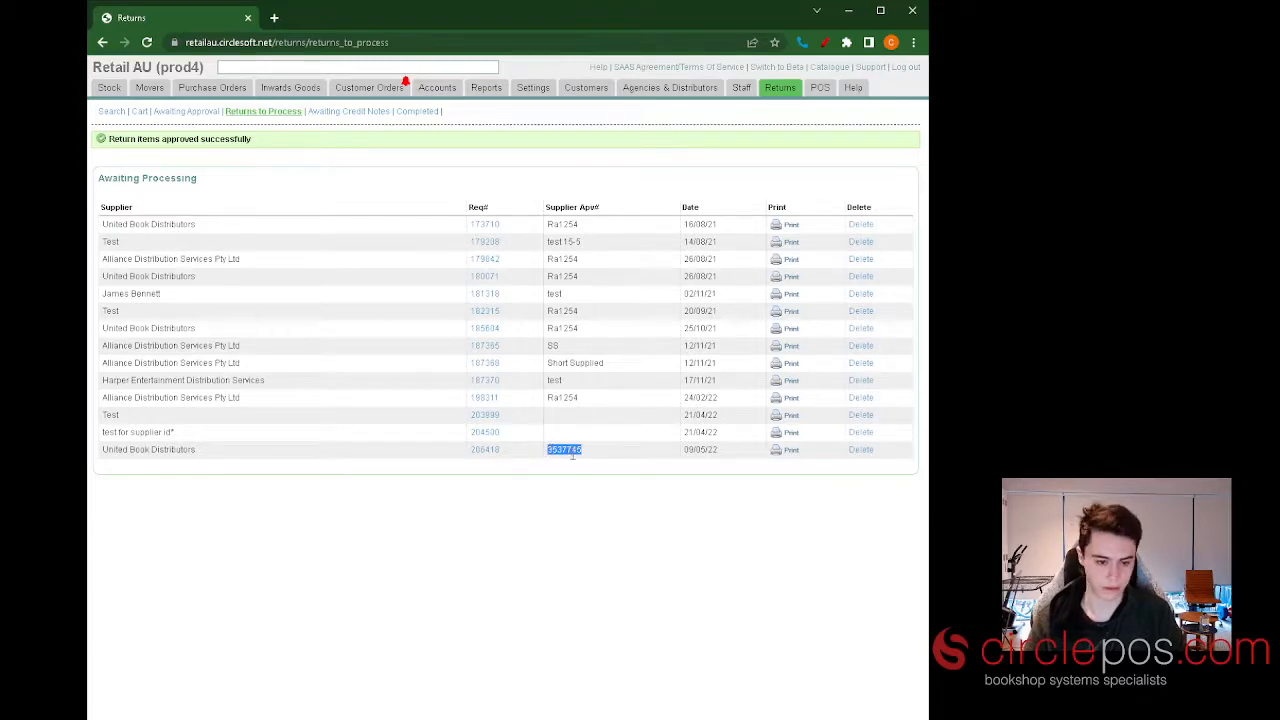
left_click(486, 450)
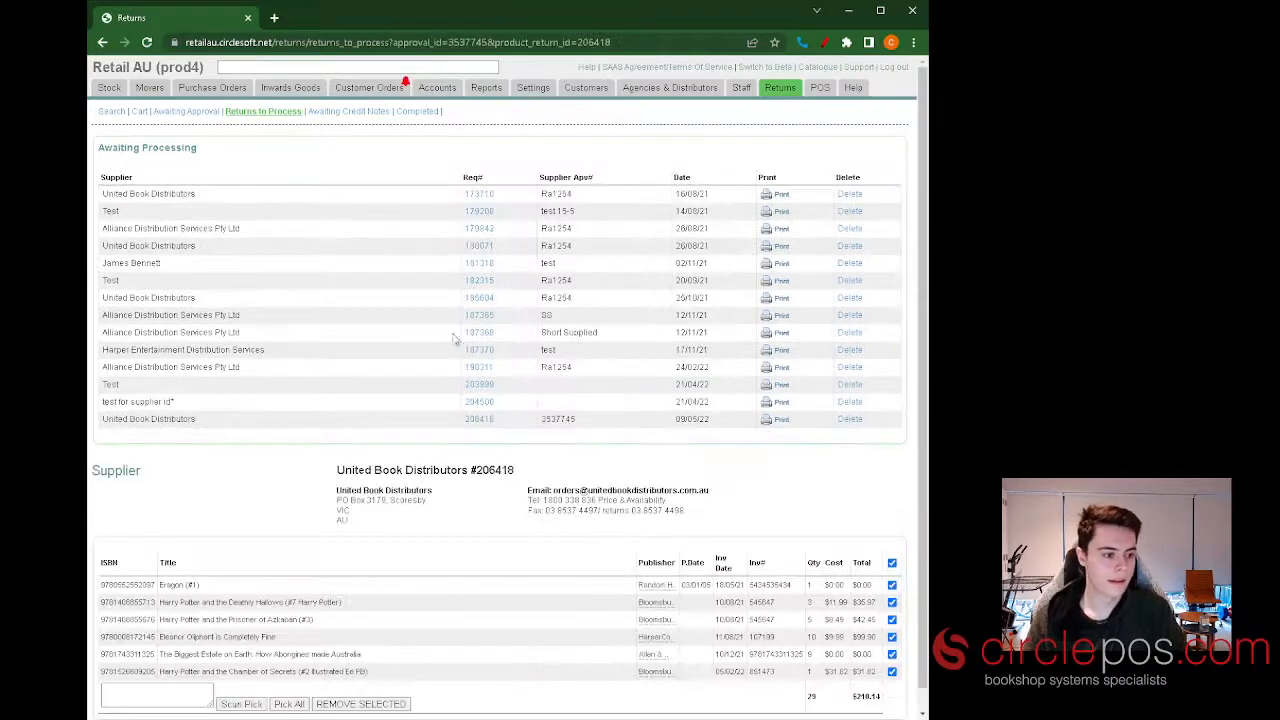
scroll(449, 326, "down", 1)
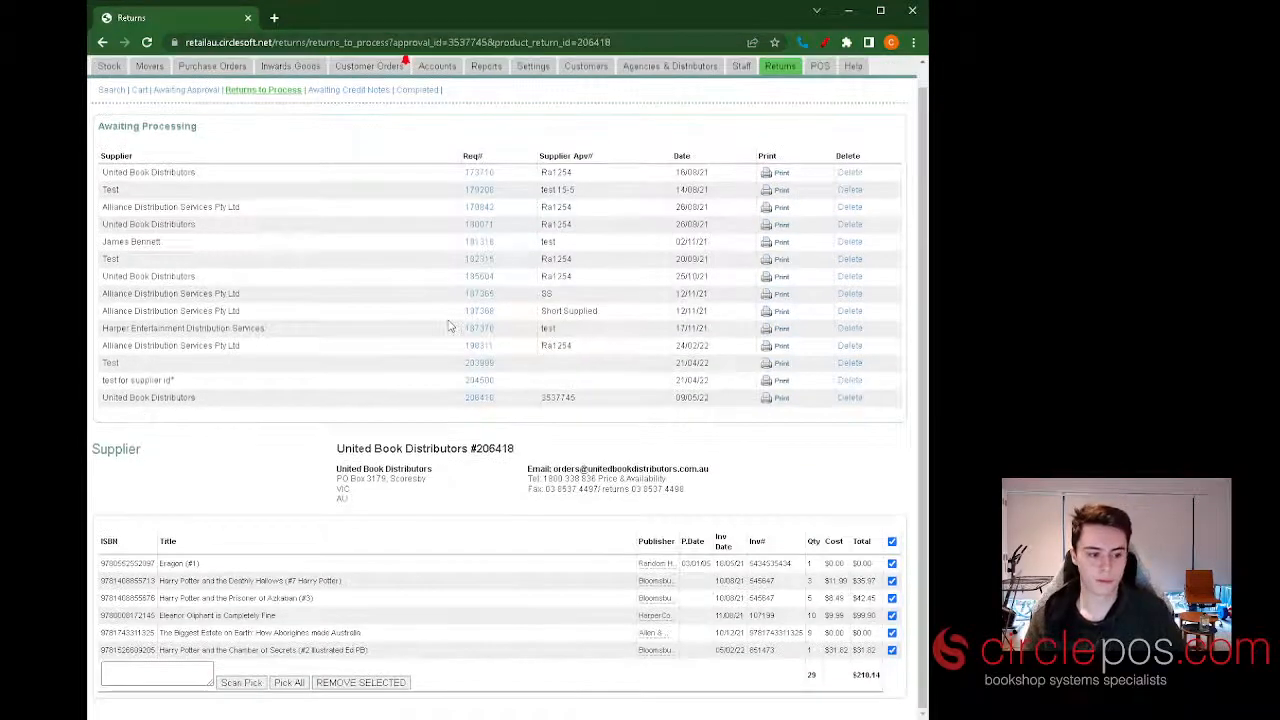
Pick all books in the United Book Distributors return and post the picked items.
left_click(179, 672)
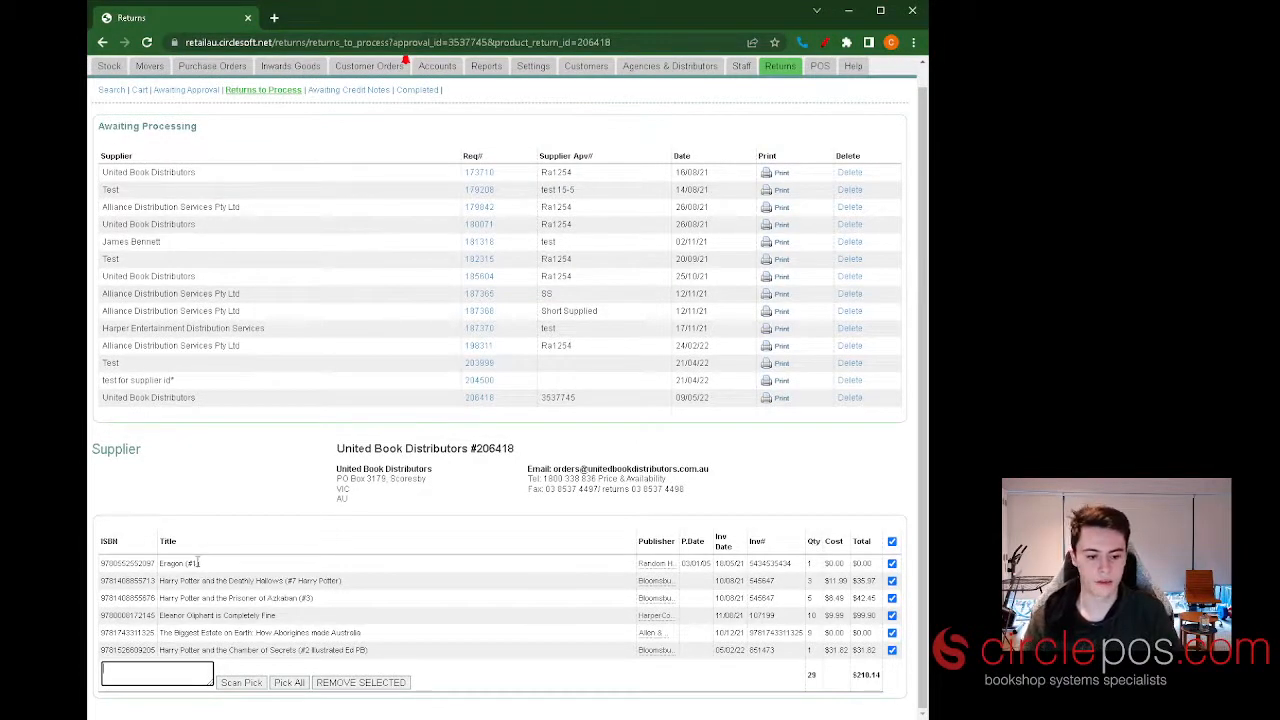
left_click(290, 682)
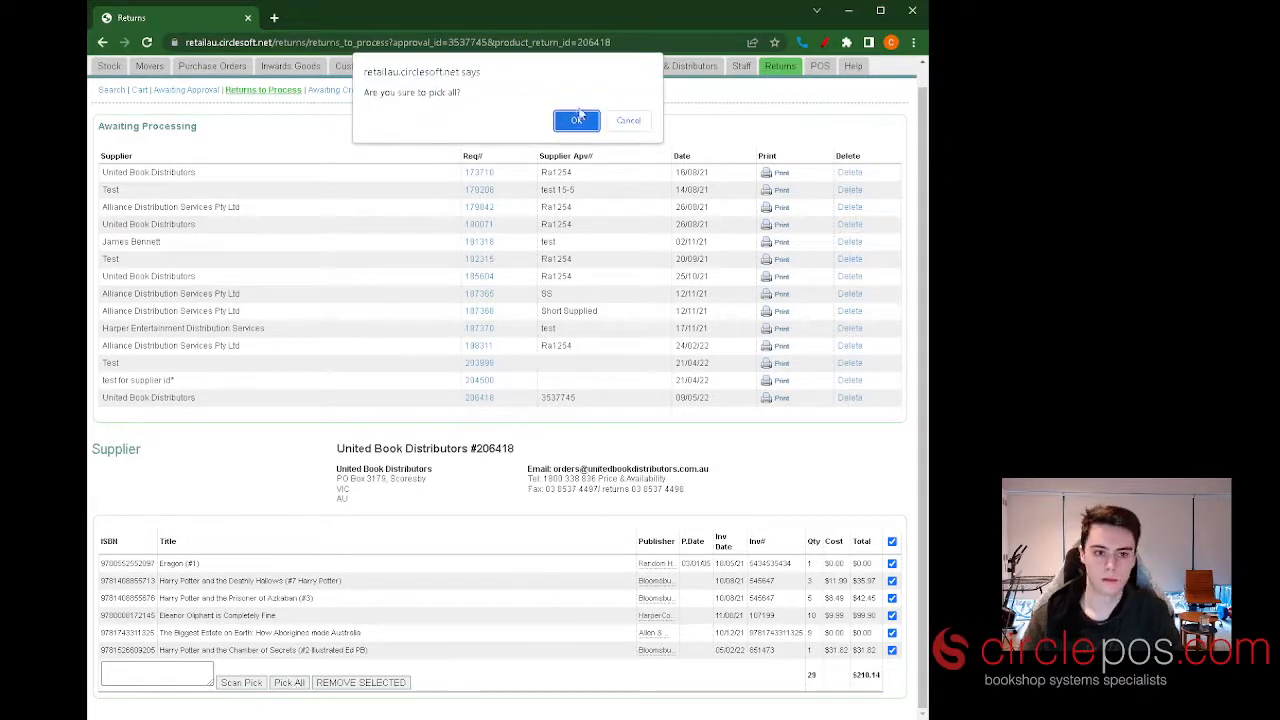
left_click(580, 117)
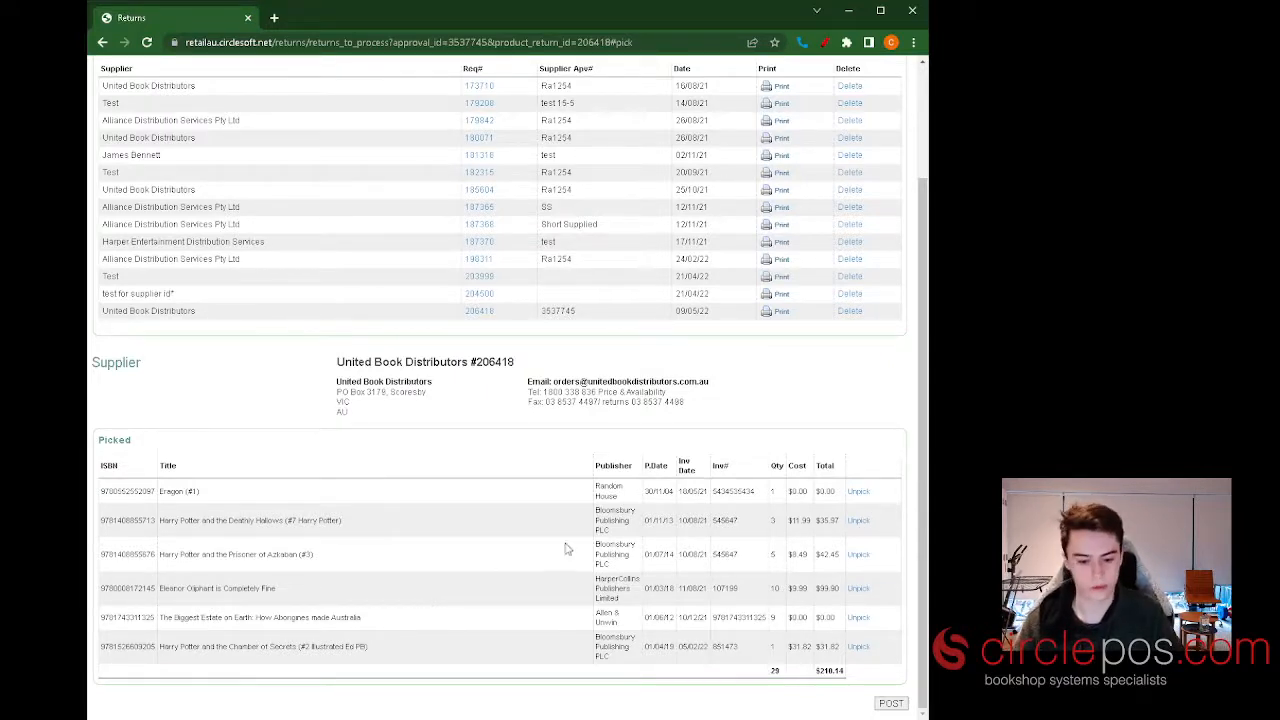
left_click(892, 706)
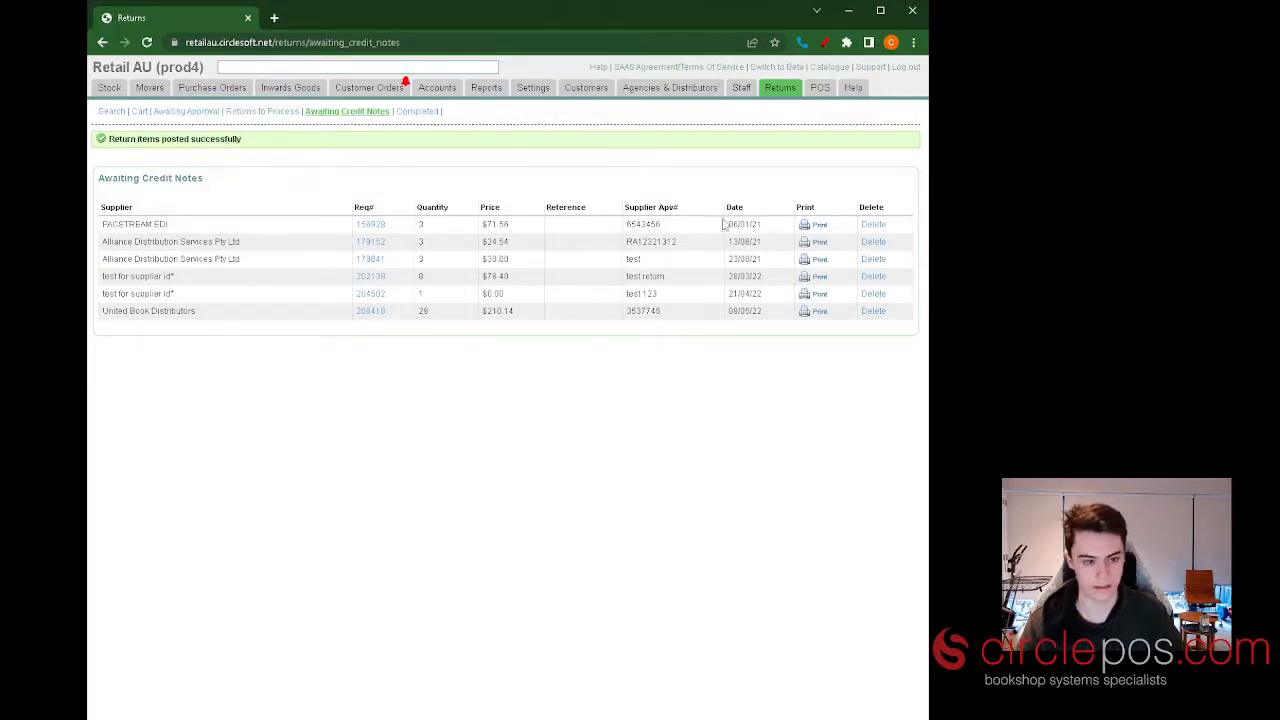
View the posted United Book Distributors return awaiting its credit note and look through the list of completed returns.
left_click(378, 311)
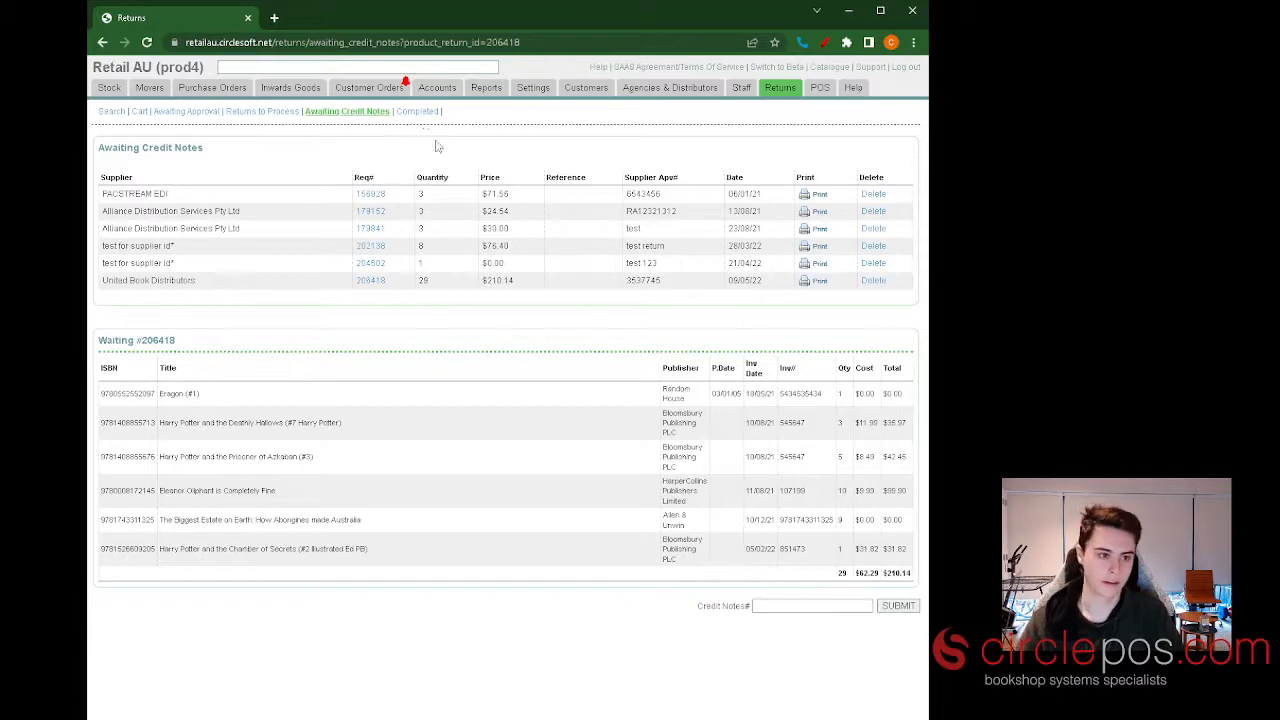
left_click(417, 111)
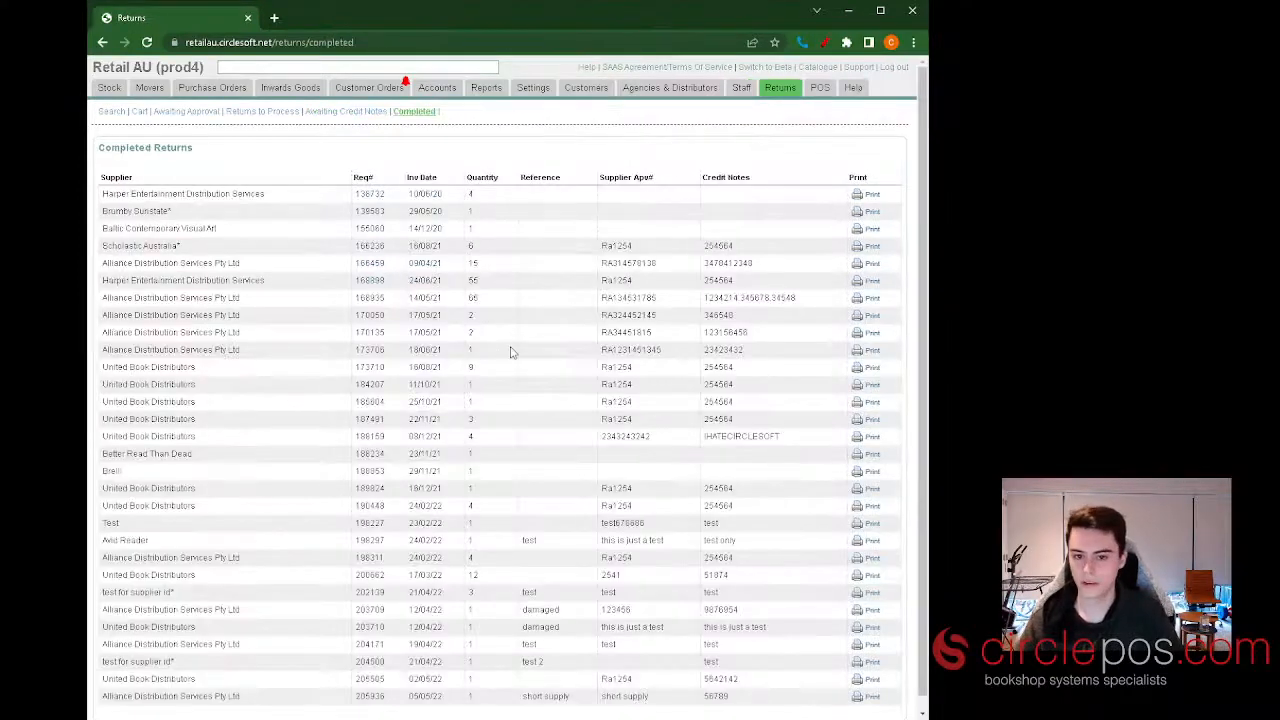
scroll(510, 352, "down", 1)
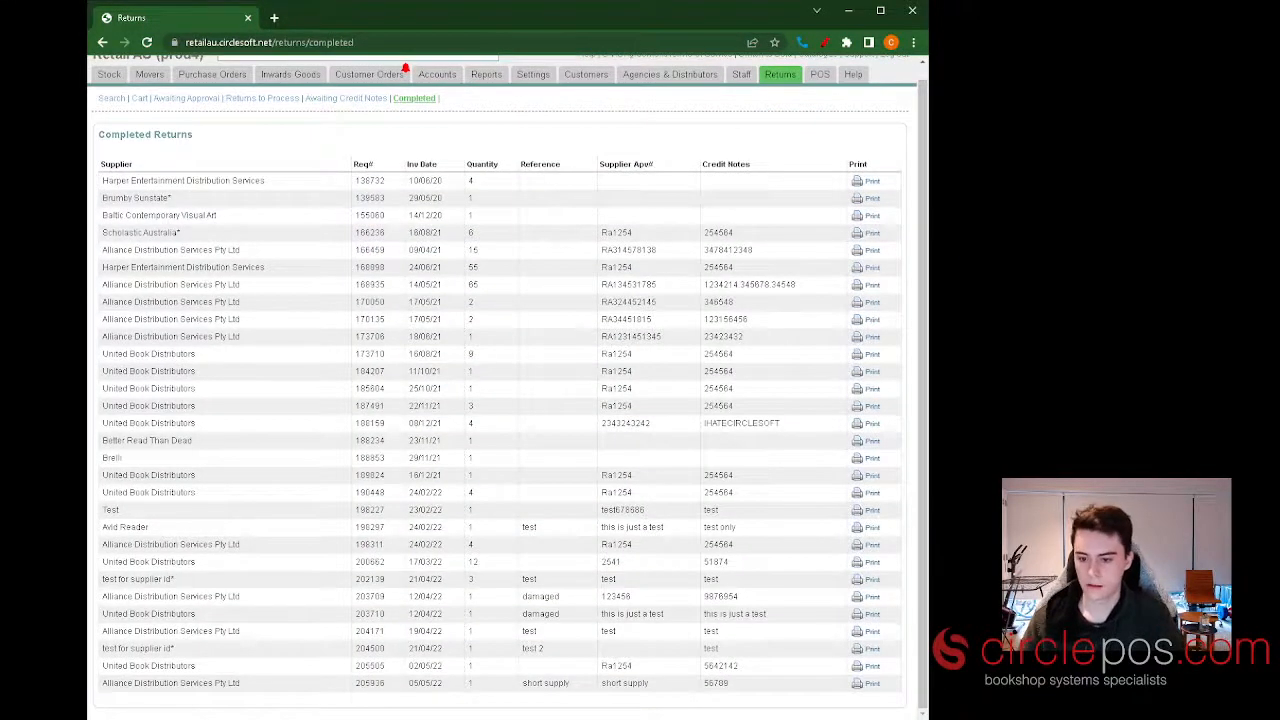